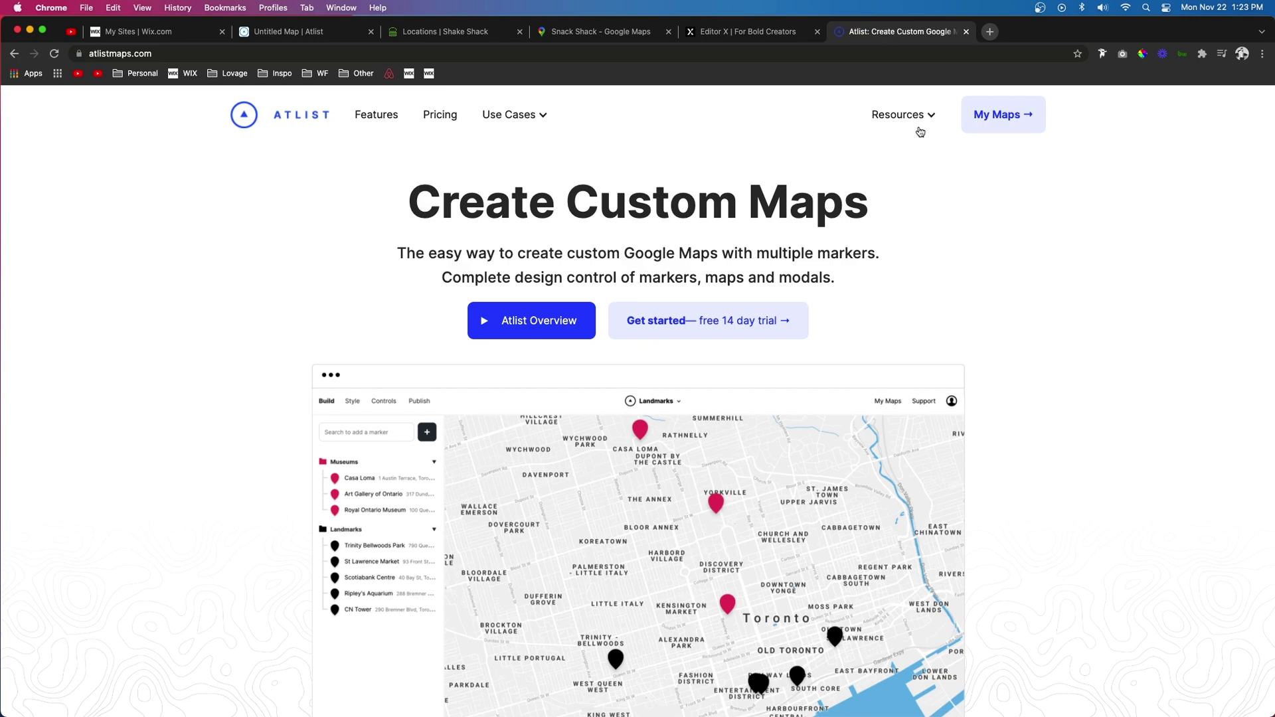
Close the Atlist homepage tab to return to the Untitled Map editor.
key(super+w)
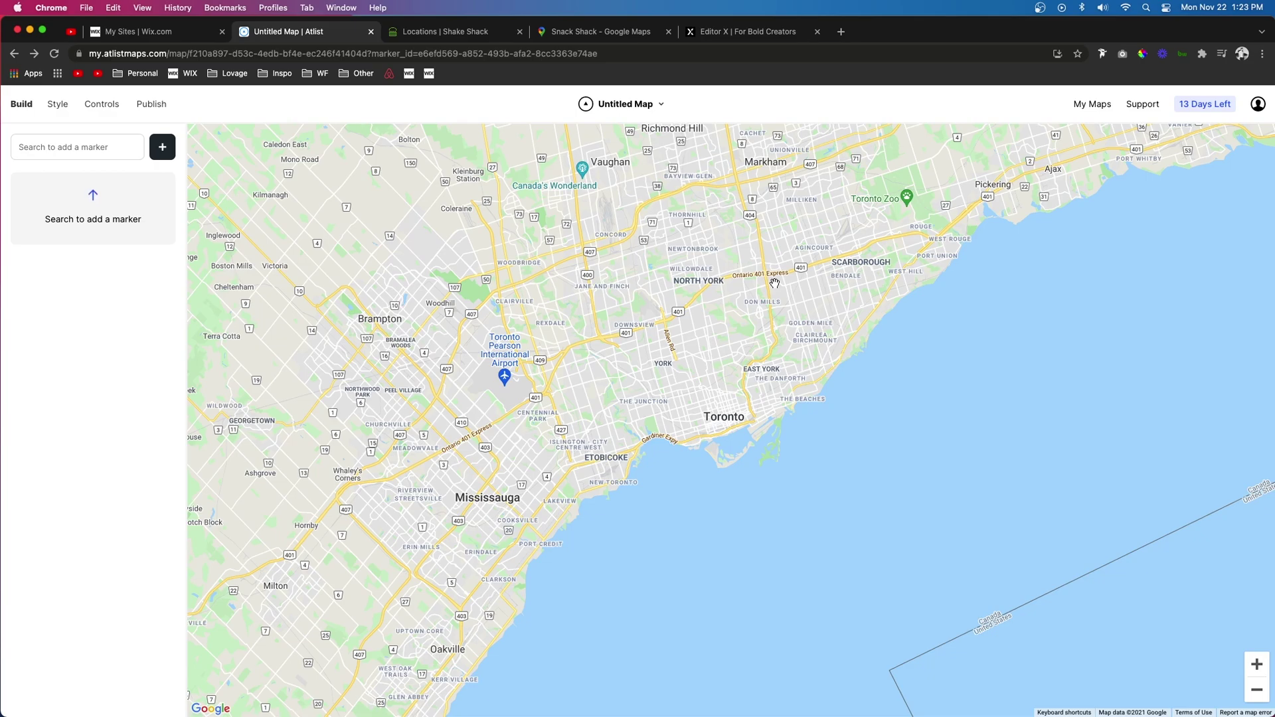
Rename the Untitled Map to 'Shake Shack Locations'.
click(623, 110)
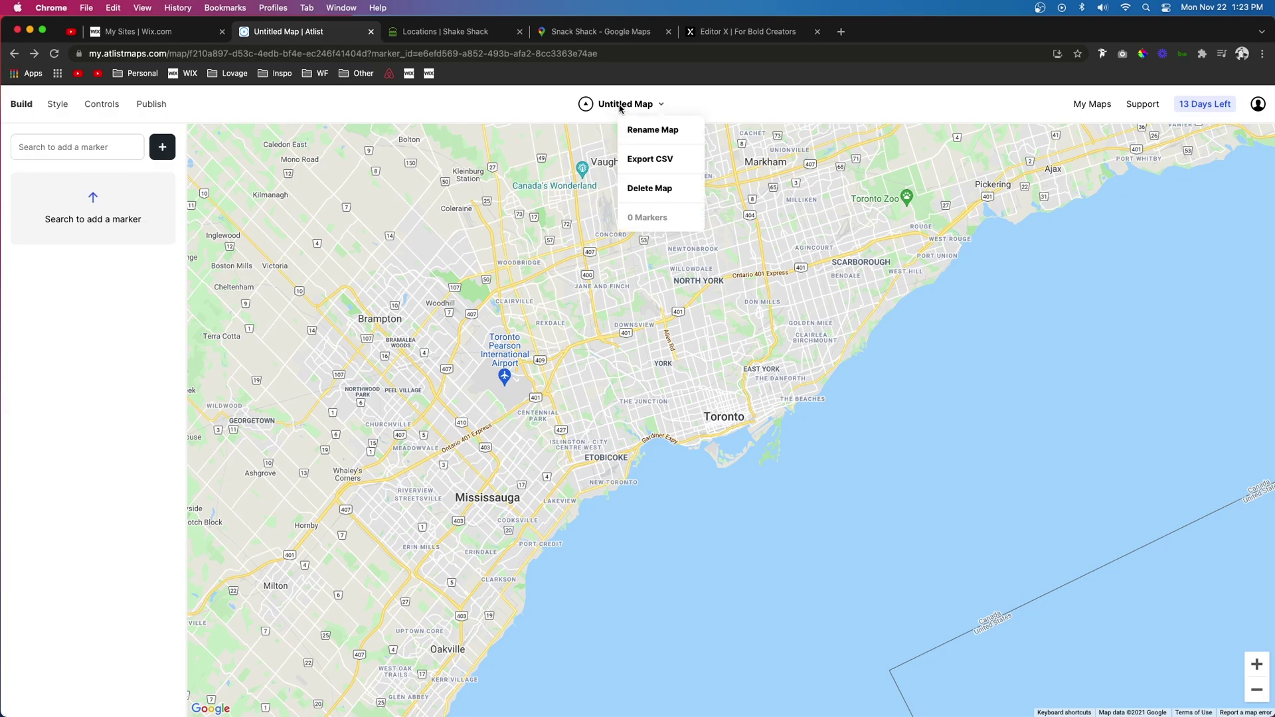
click(649, 131)
click(652, 151)
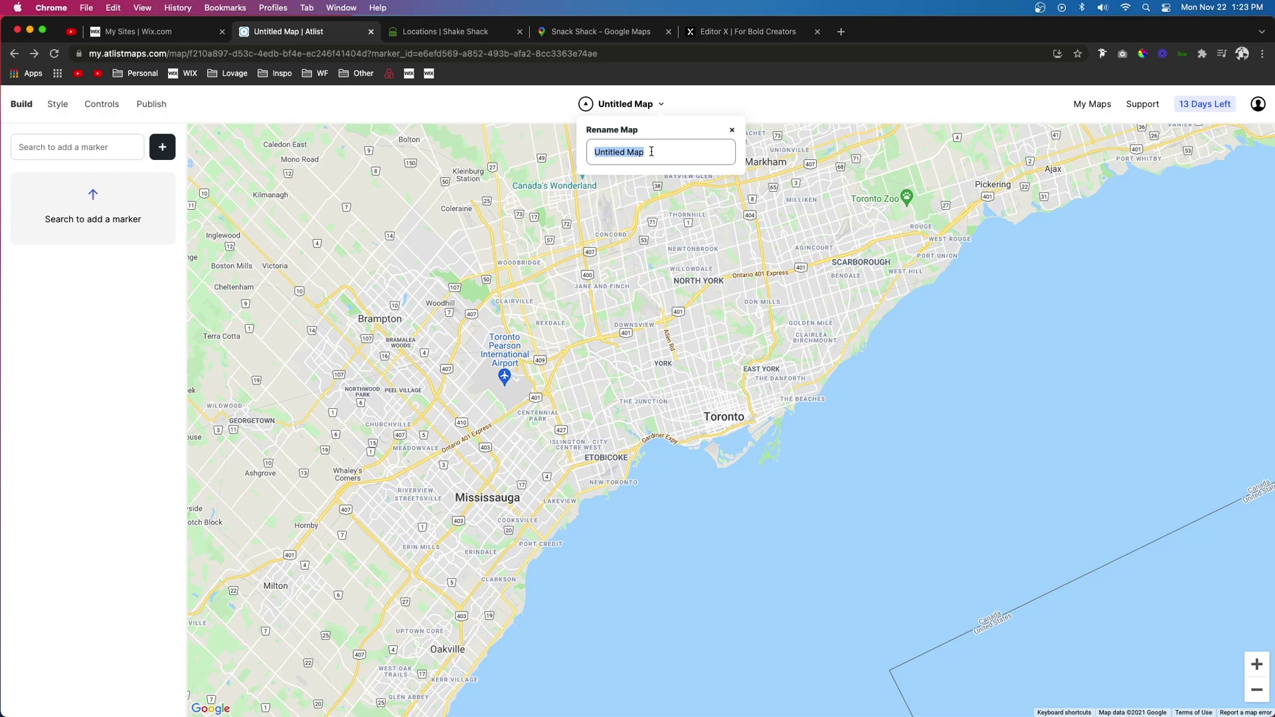
text(Shake Shack Locations)
key(Return)
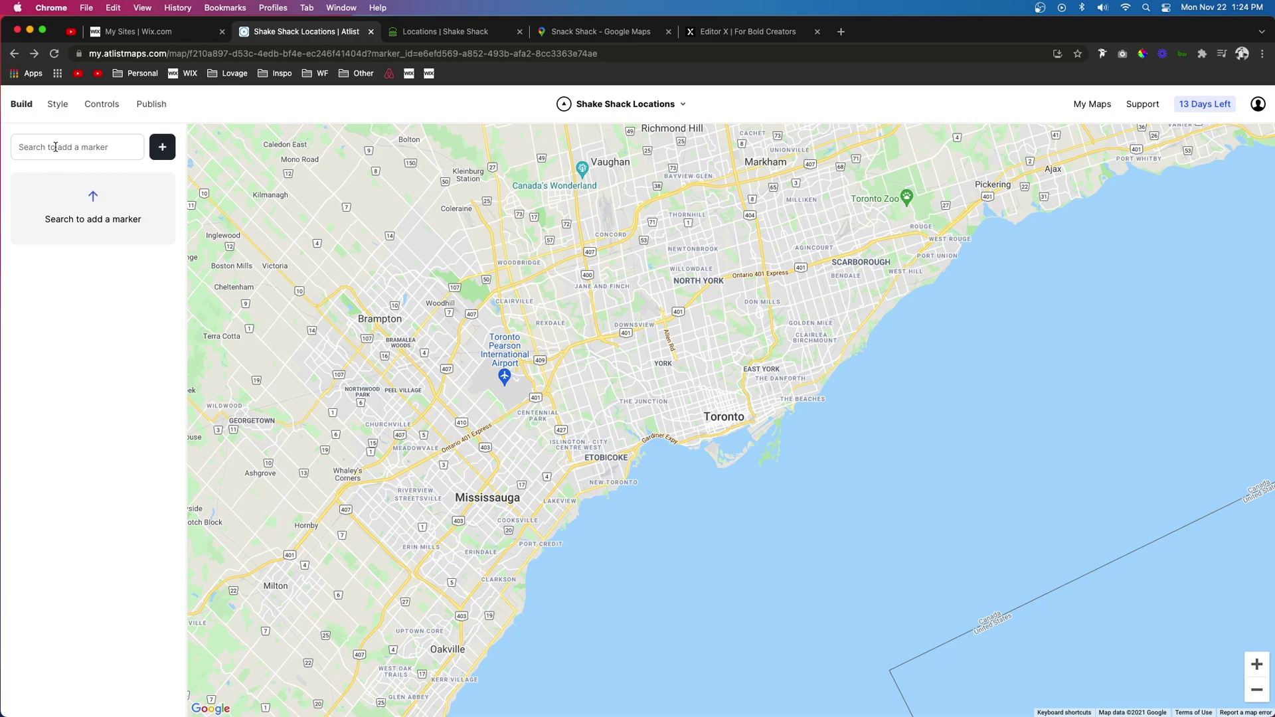
click(91, 151)
text(3260 Lake Shore Blvd W, Etobicoke, ON M8V 1M4, Canada)
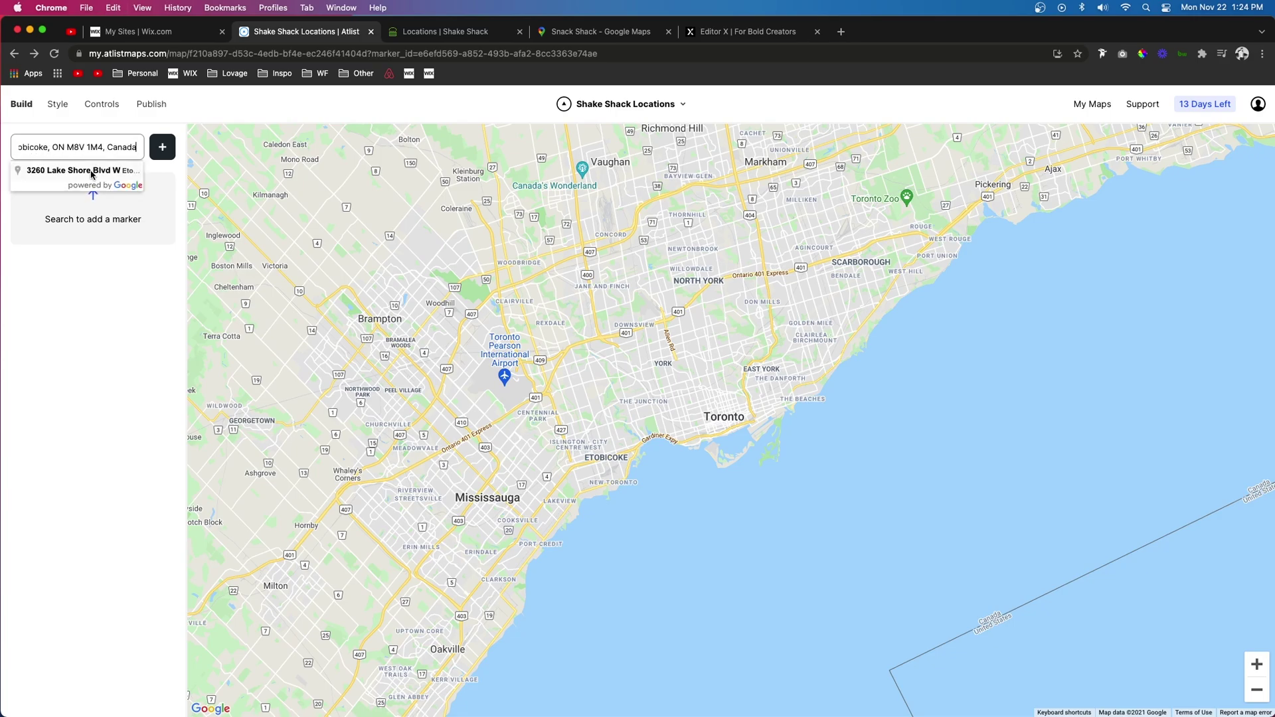
click(79, 173)
scroll(736, 428, up, 3)
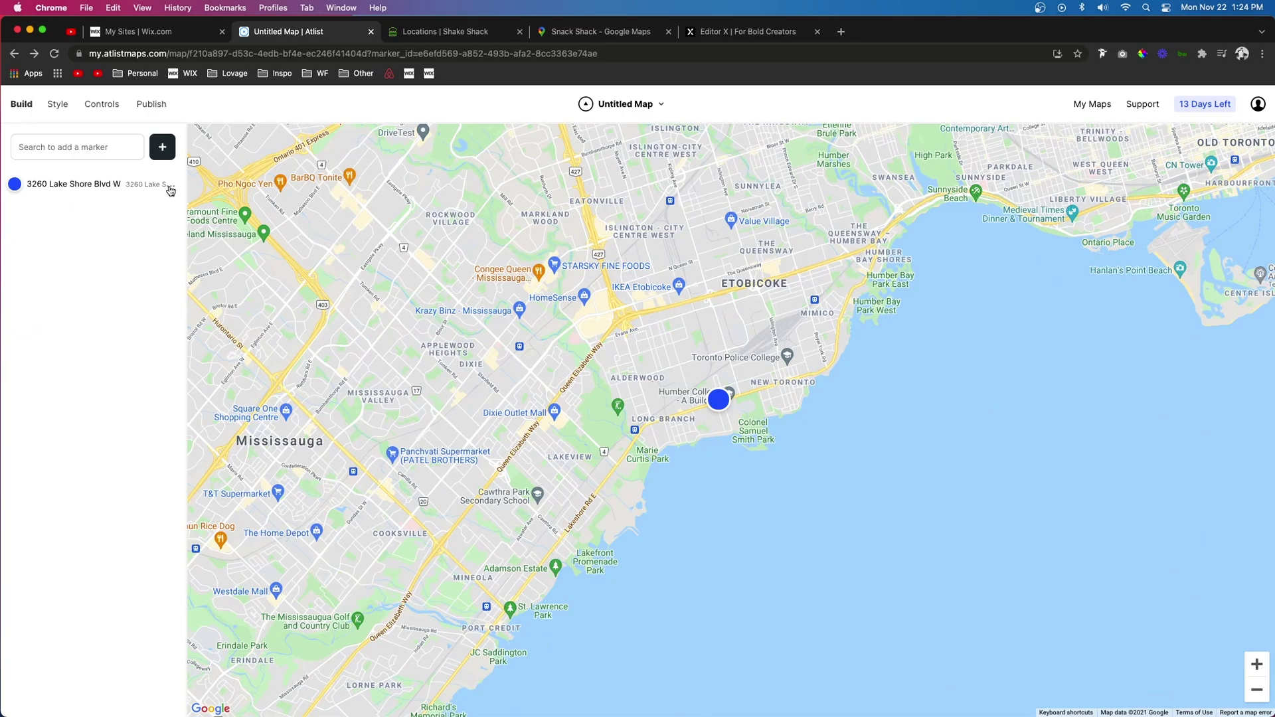
Import the four Toronto locations from a CSV file as markers.
click(163, 148)
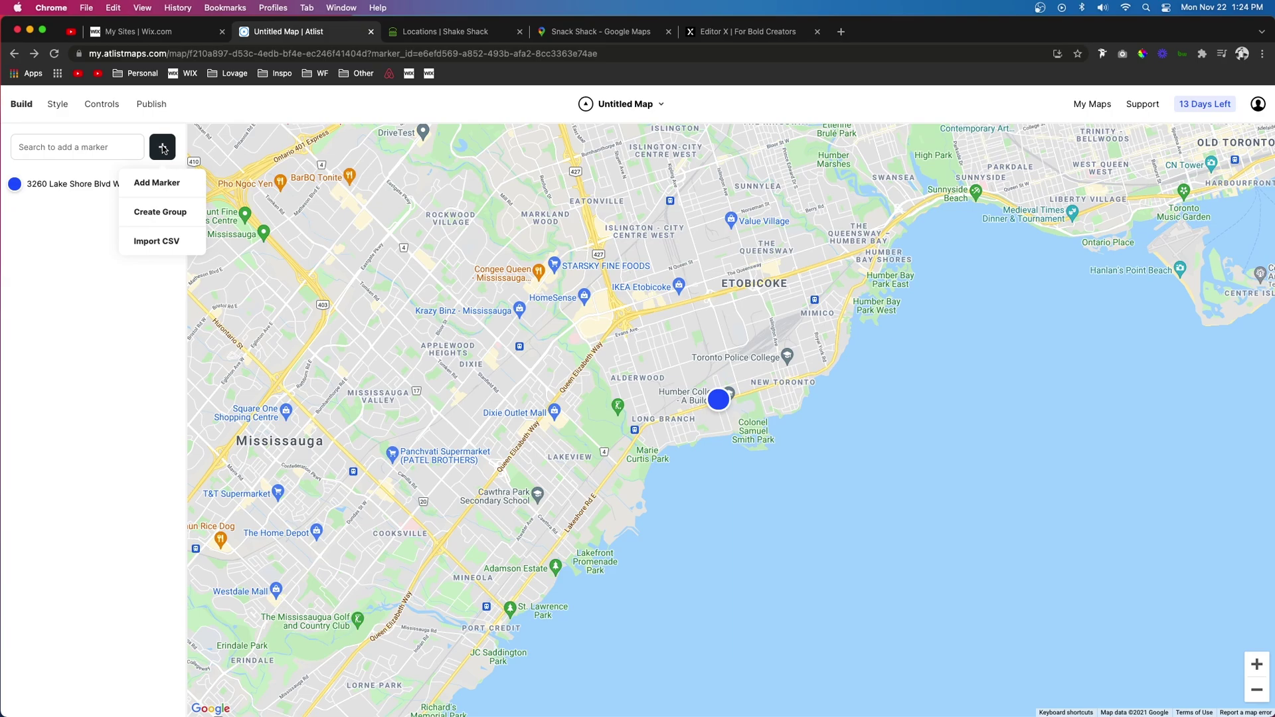
click(157, 243)
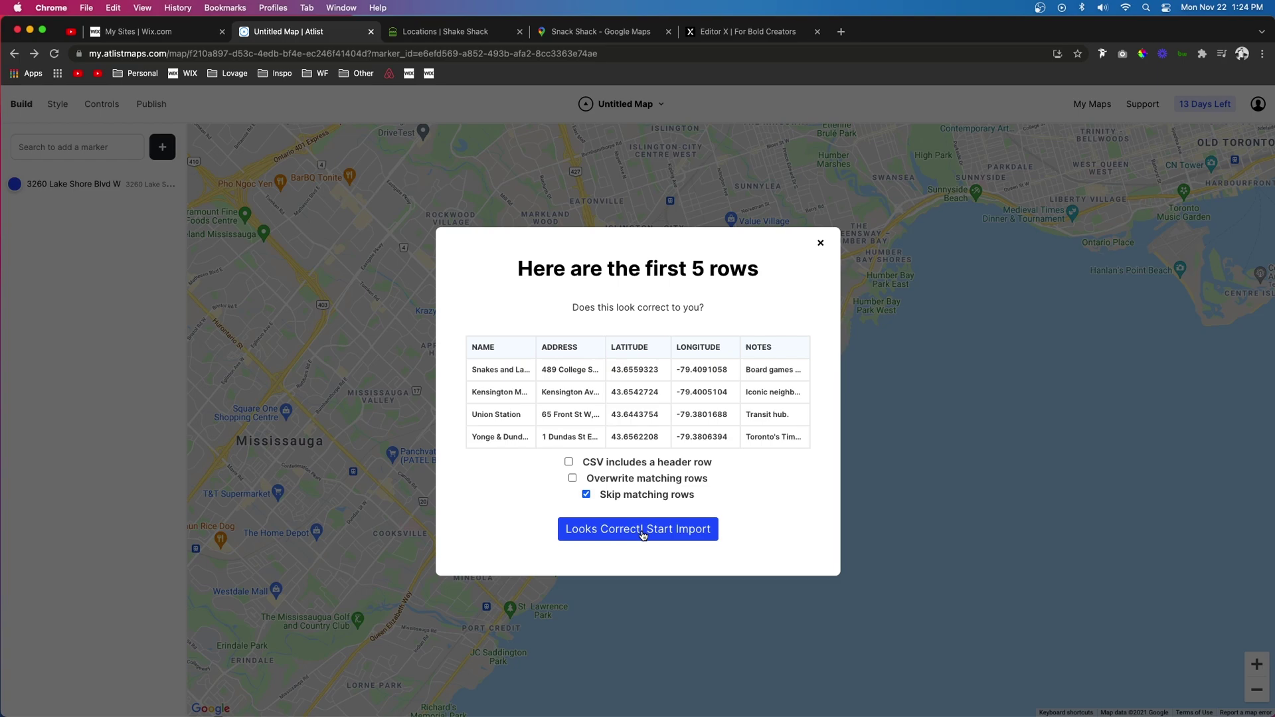
click(643, 535)
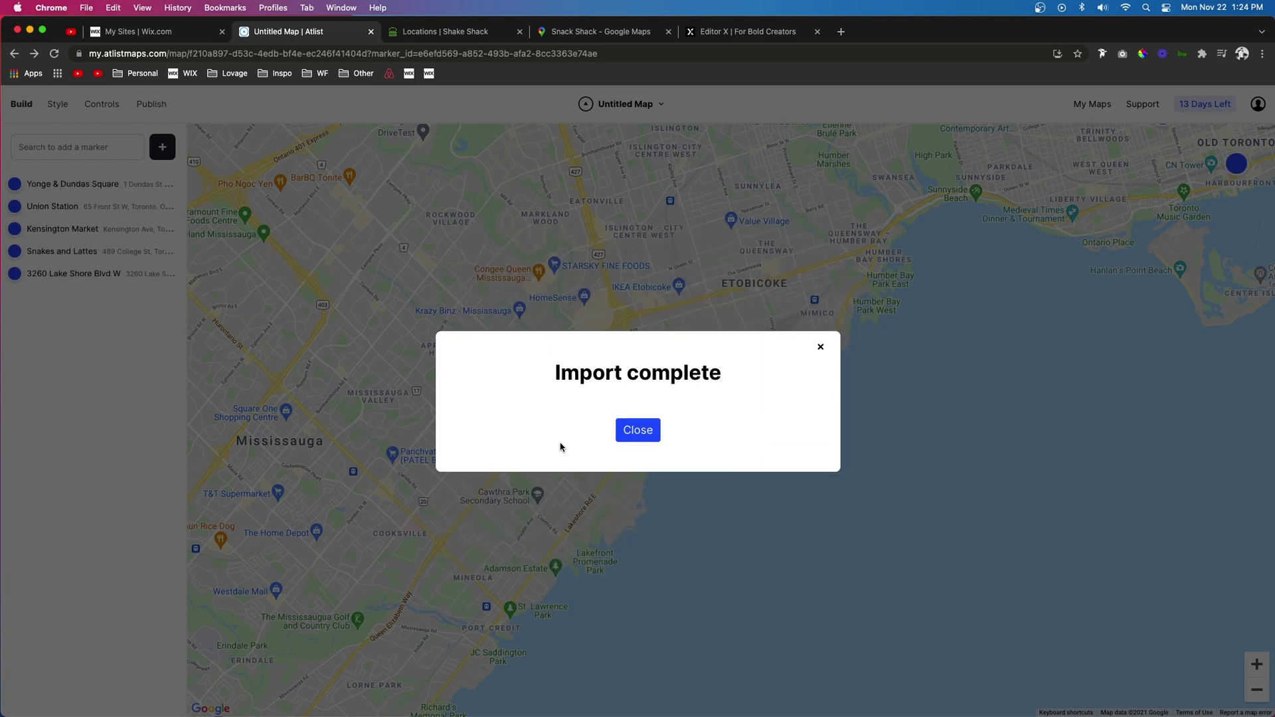
click(637, 431)
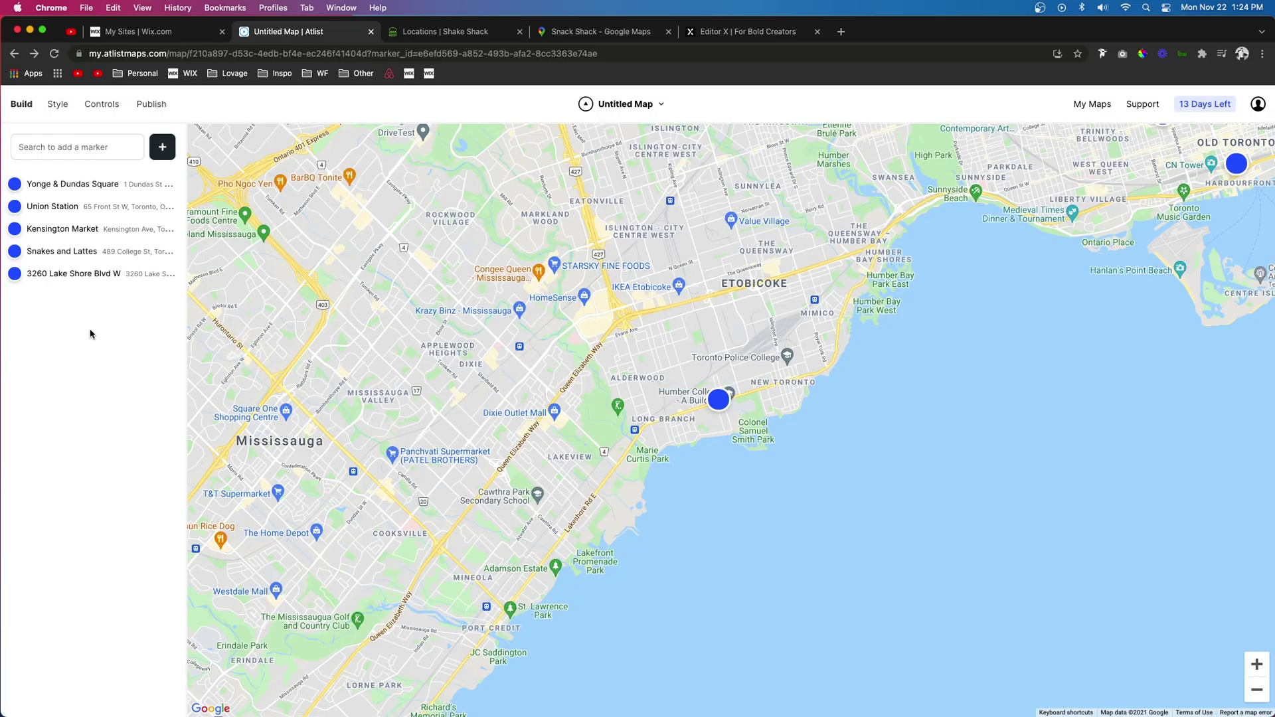
click(162, 147)
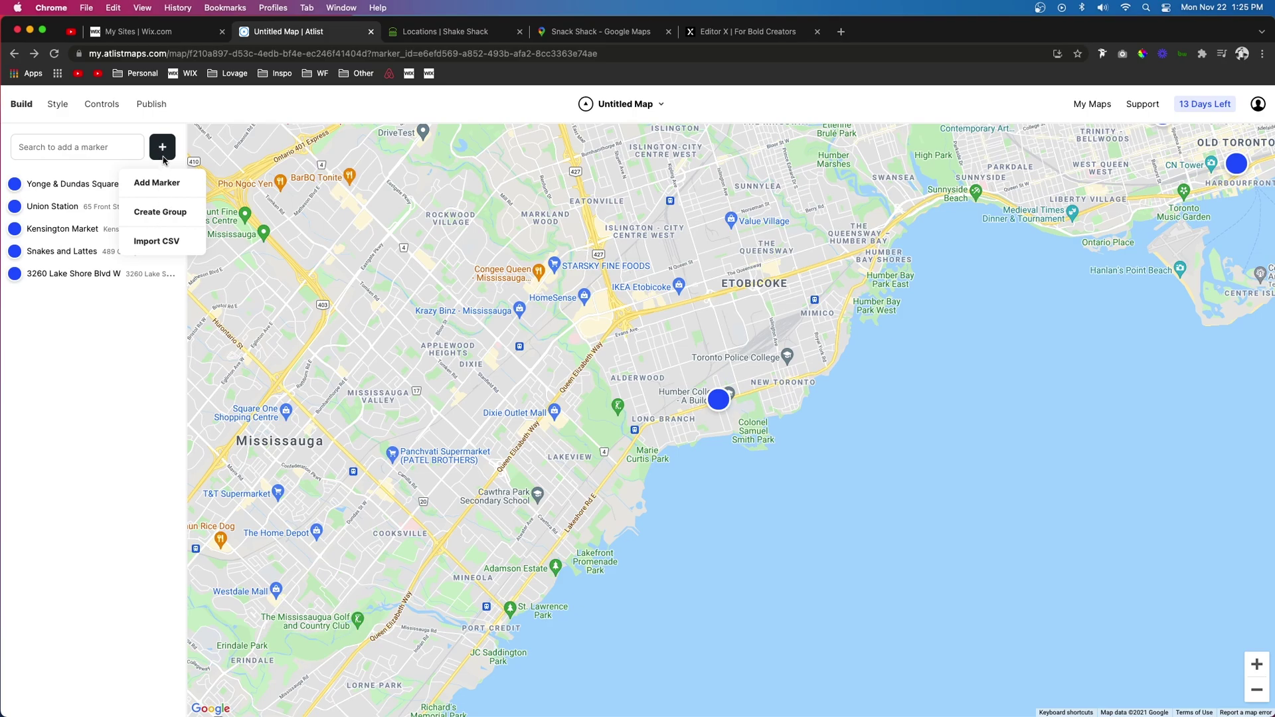
click(152, 214)
click(59, 190)
text(Toro)
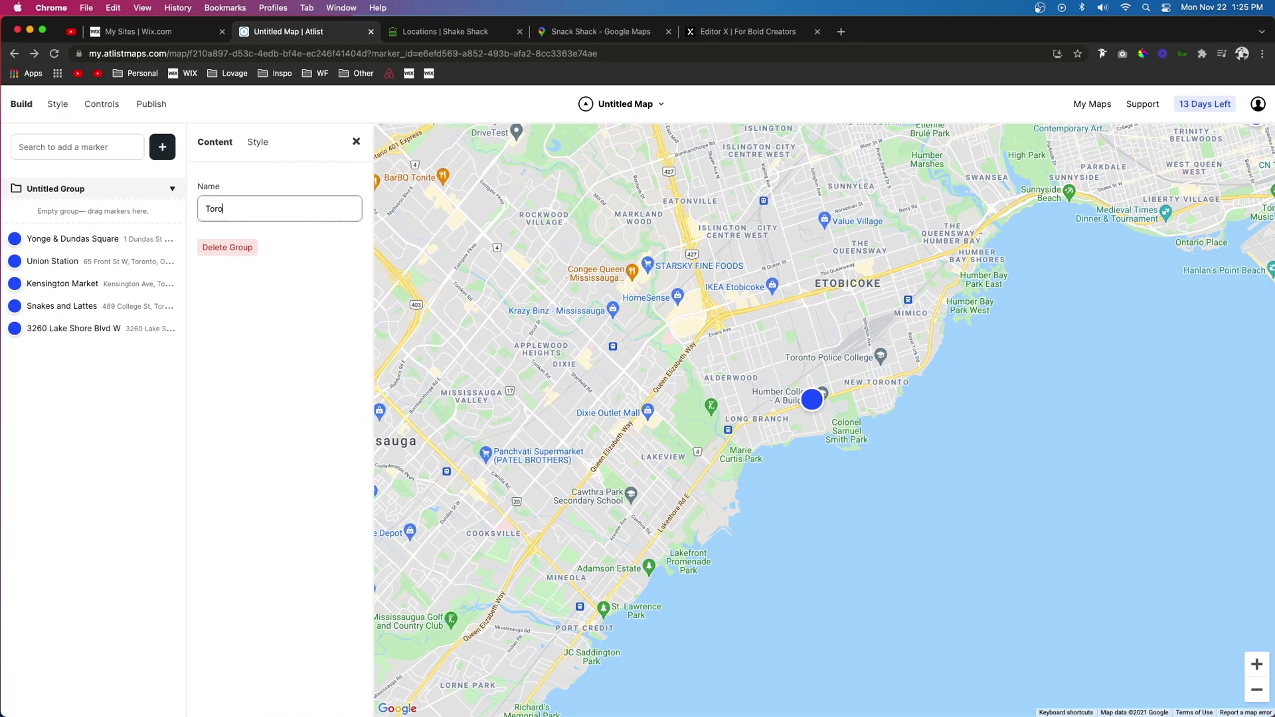
text(nto)
click(45, 245)
drag(44, 240, 74, 219)
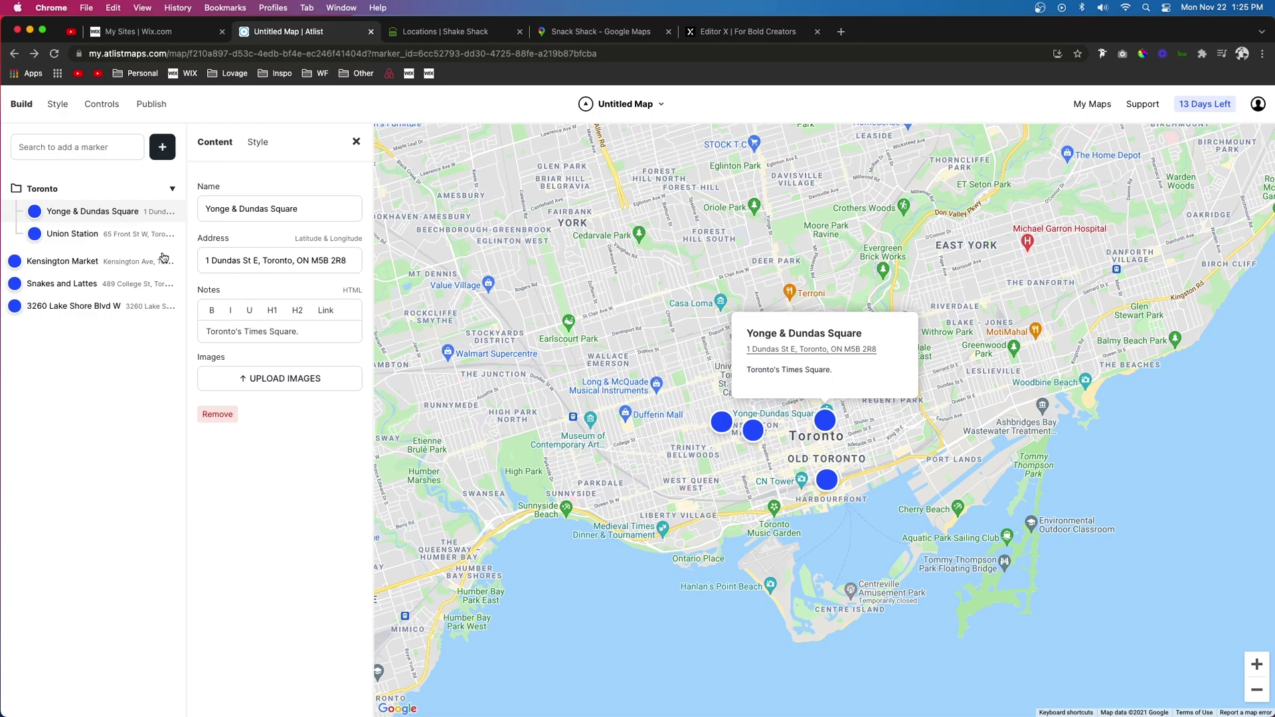
mouse_move(79, 235)
mouse_down()
mouse_move(39, 248)
mouse_move(72, 253)
mouse_up()
drag(40, 213, 40, 233)
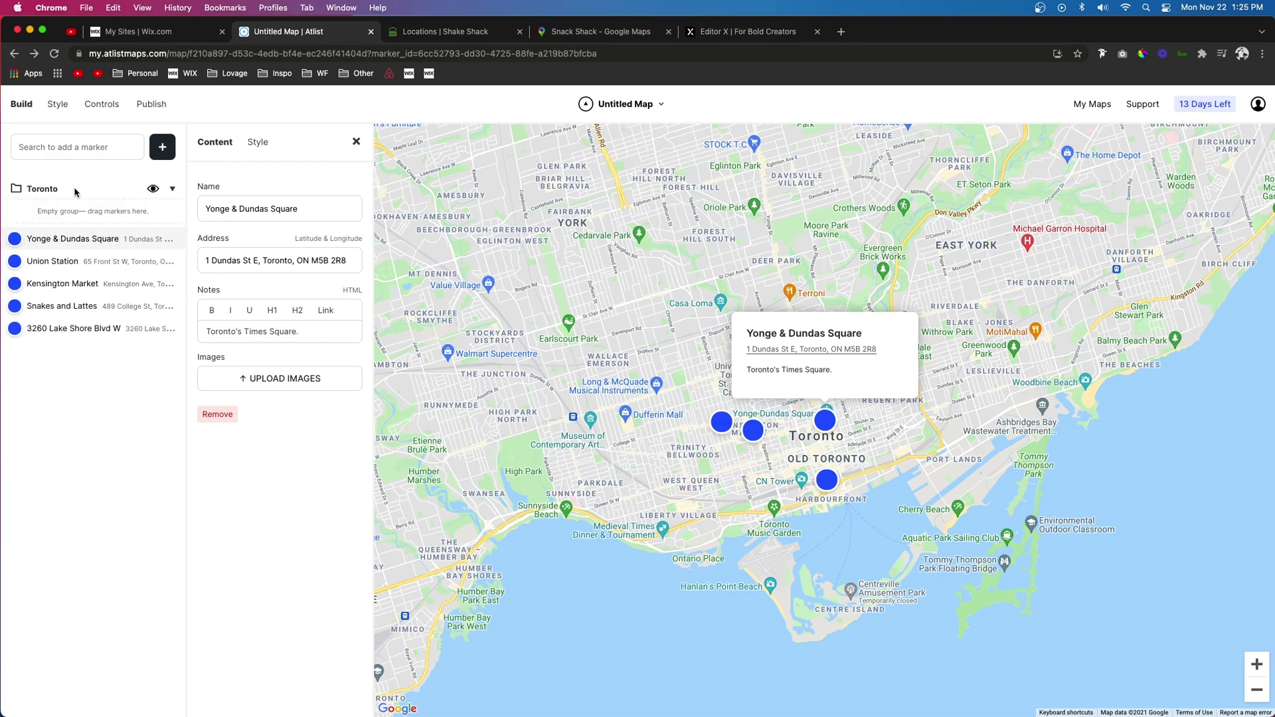
click(53, 192)
click(225, 247)
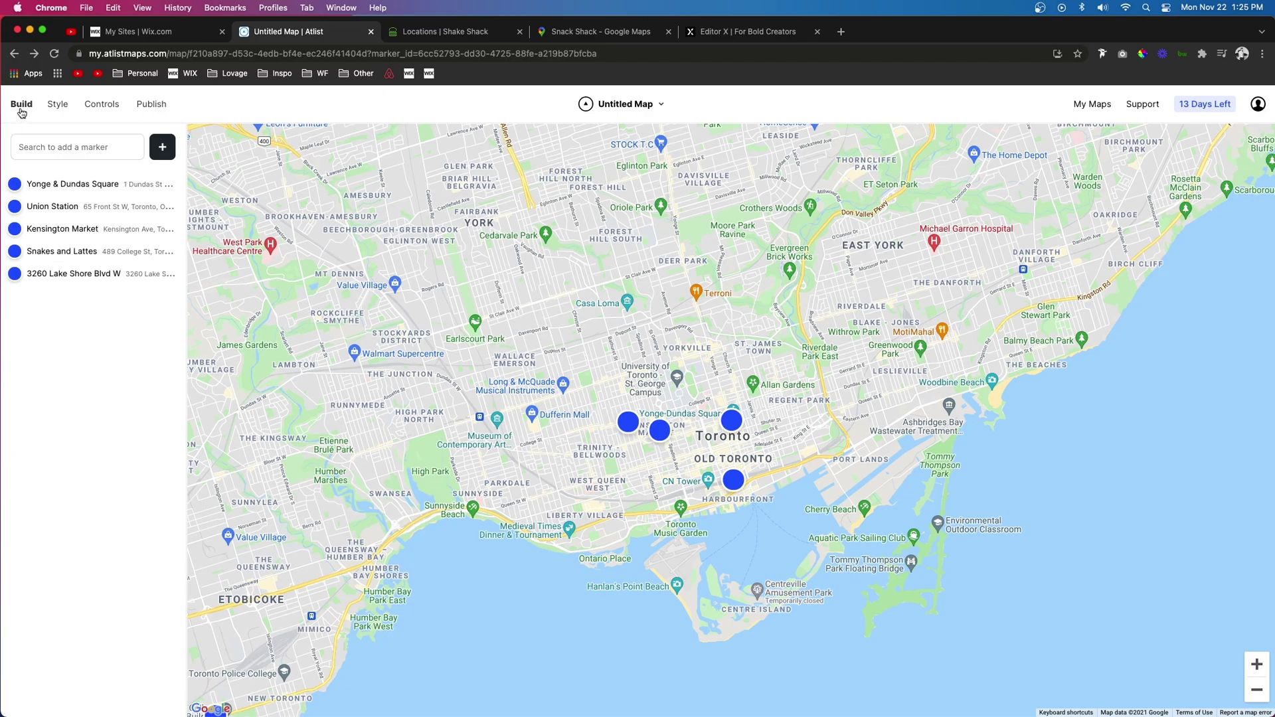
Colour the markers Shake Shack green #418615, sampled from the Shake Shack page.
click(60, 108)
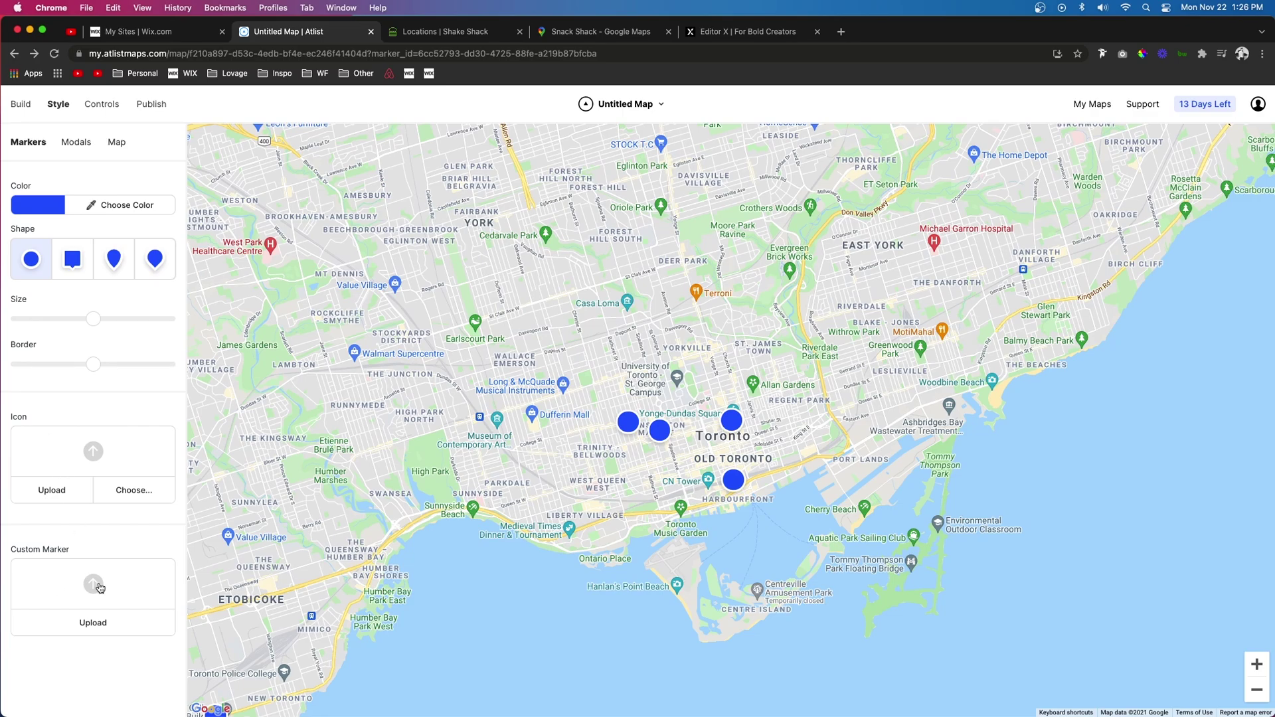
click(426, 31)
scroll(1127, 288, up, 10)
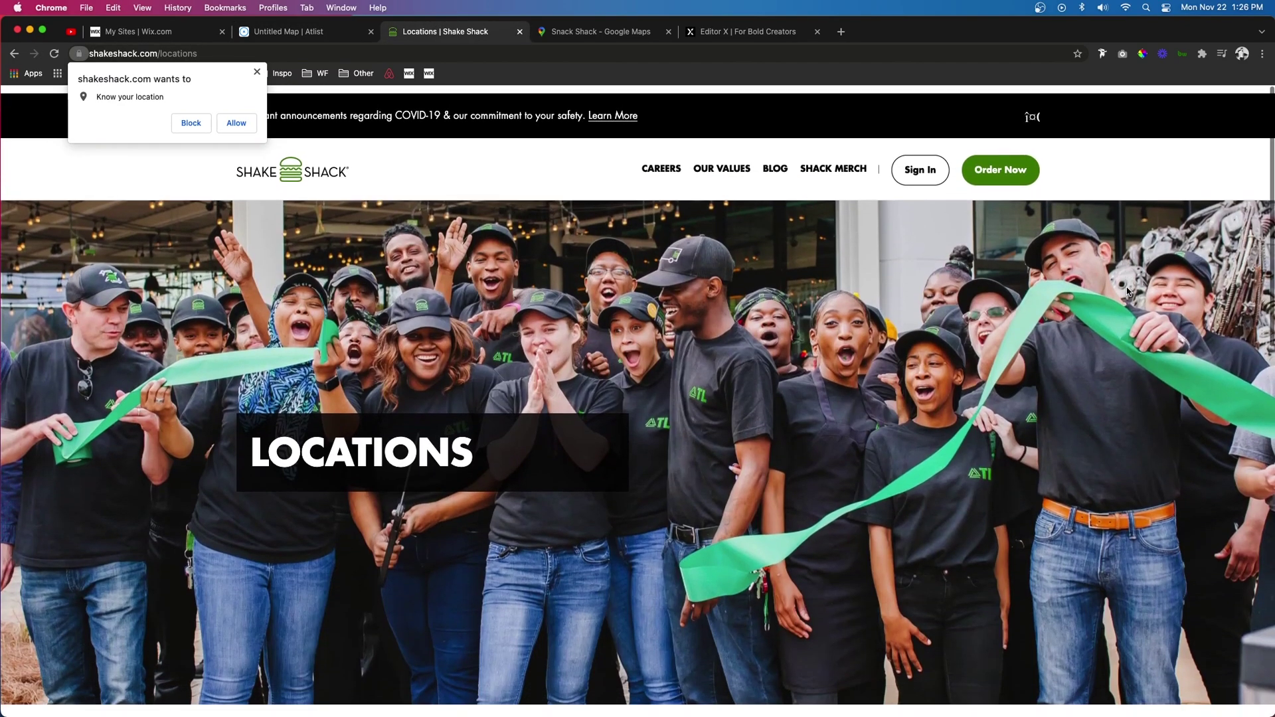
click(1162, 53)
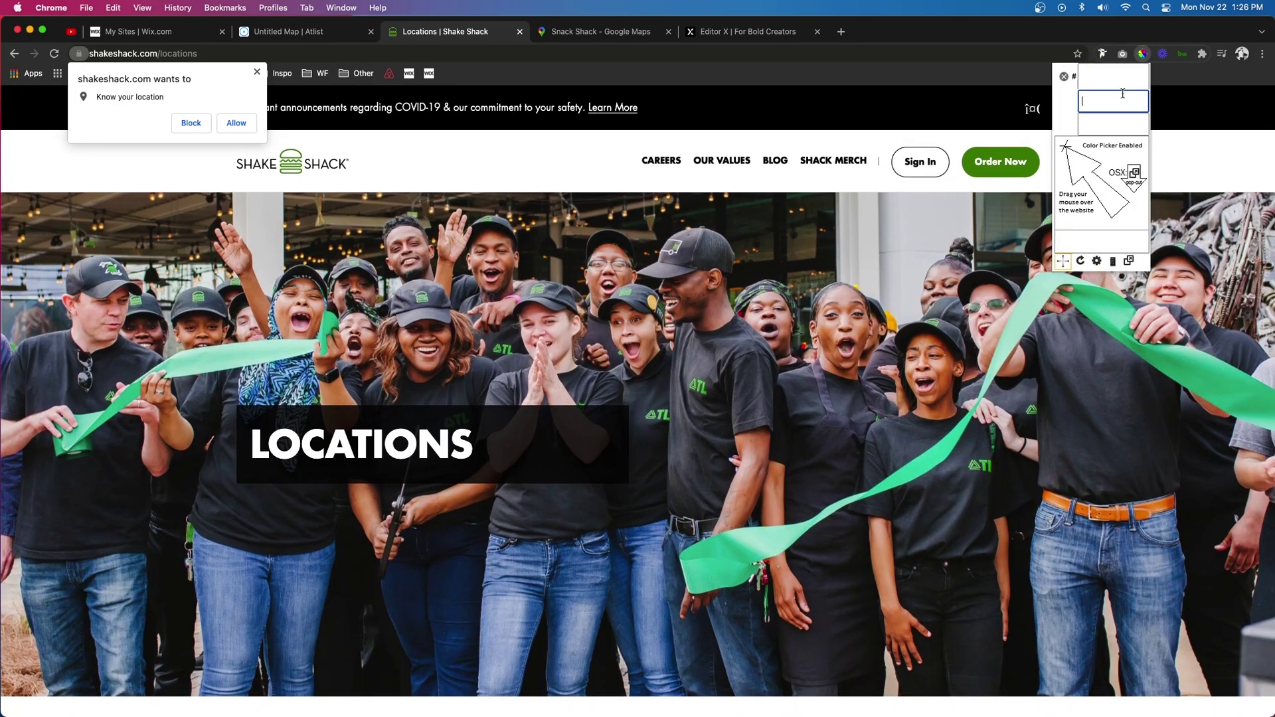
click(1019, 152)
key(super+c)
click(288, 32)
click(41, 204)
double_click(104, 318)
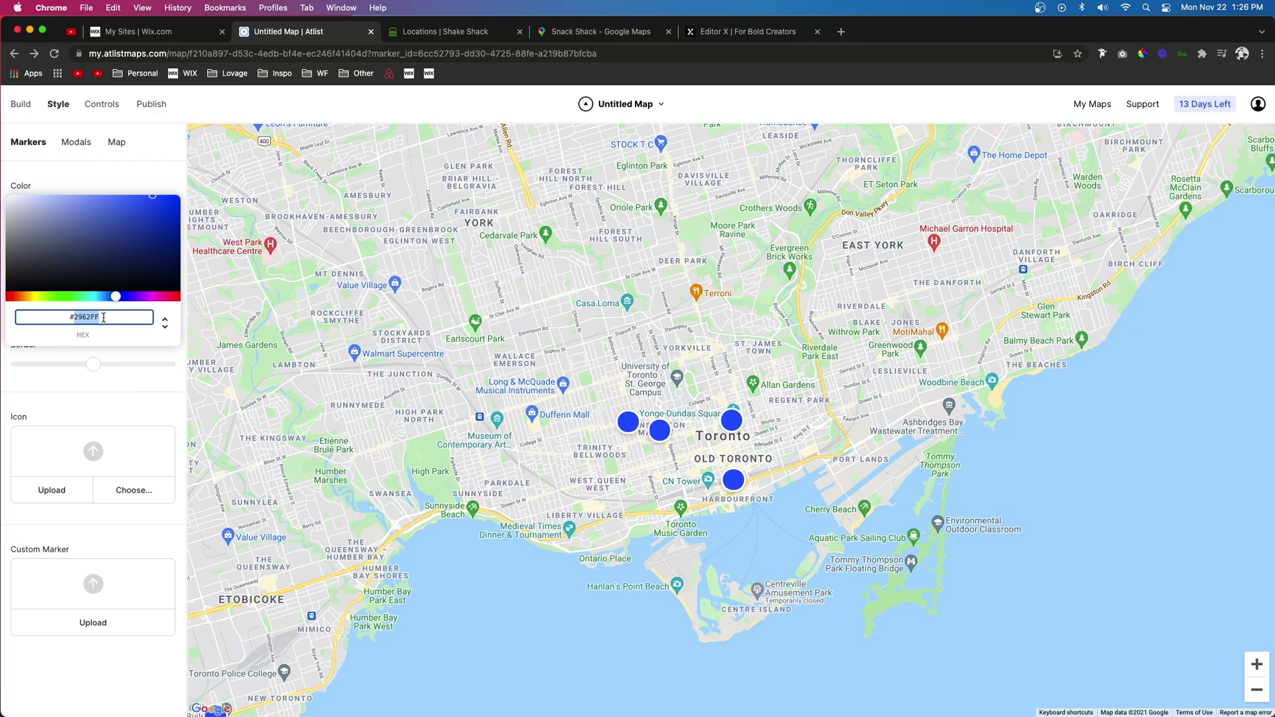
key(super+v)
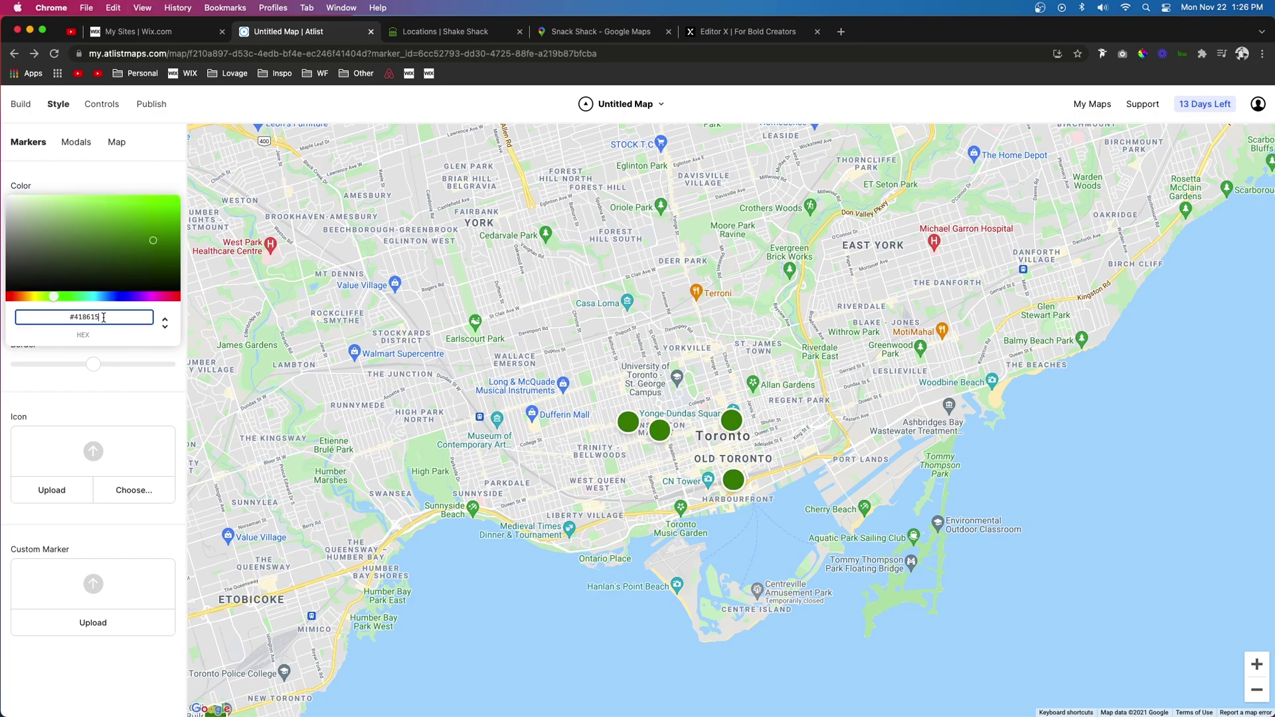
click(141, 355)
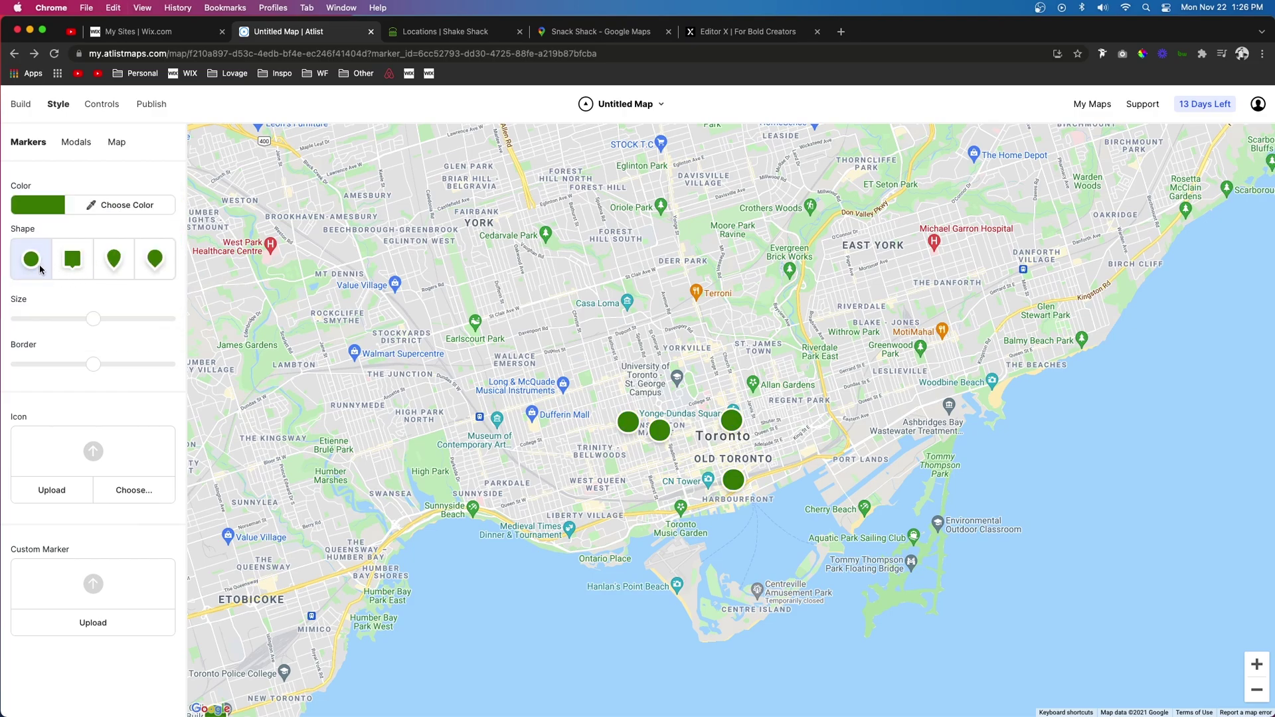
Compare pin shapes and settle on the fourth pin shape for the markers.
click(78, 265)
click(110, 270)
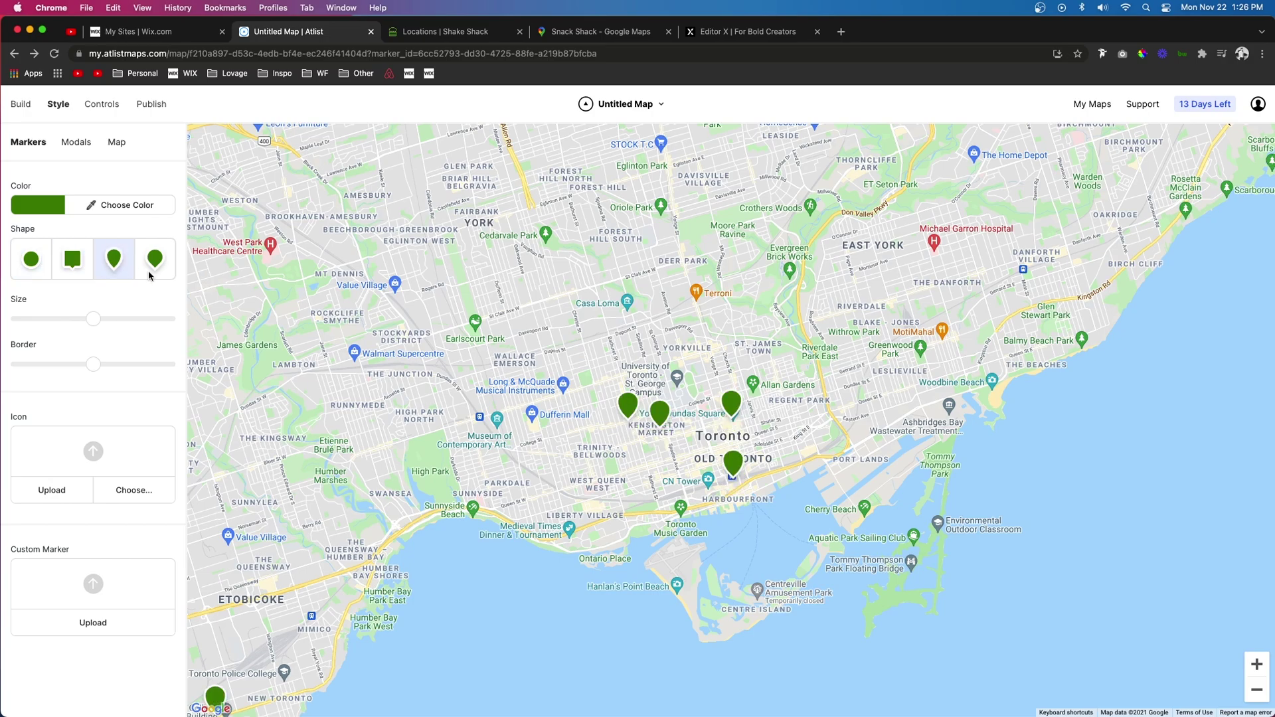
click(158, 262)
click(126, 266)
click(157, 267)
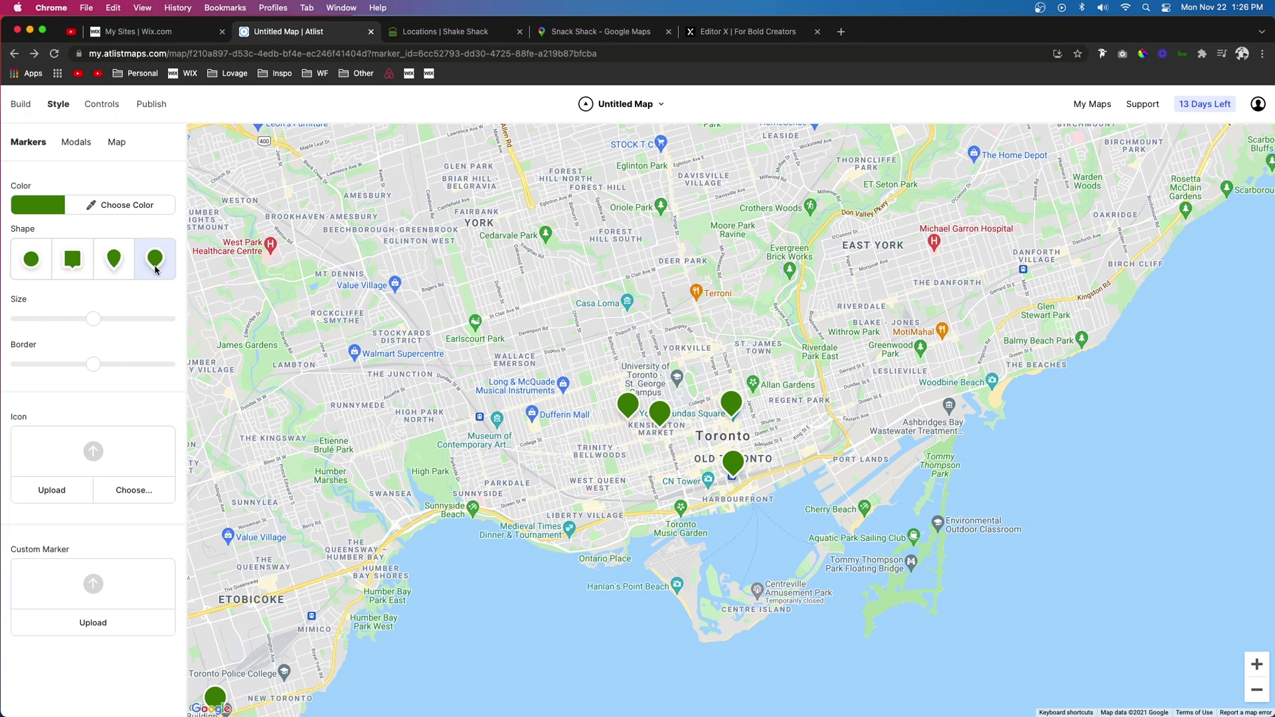
Reduce pin size and border thickness, and upload bdiLTL.tif.png as the cup icon.
drag(93, 319, 67, 321)
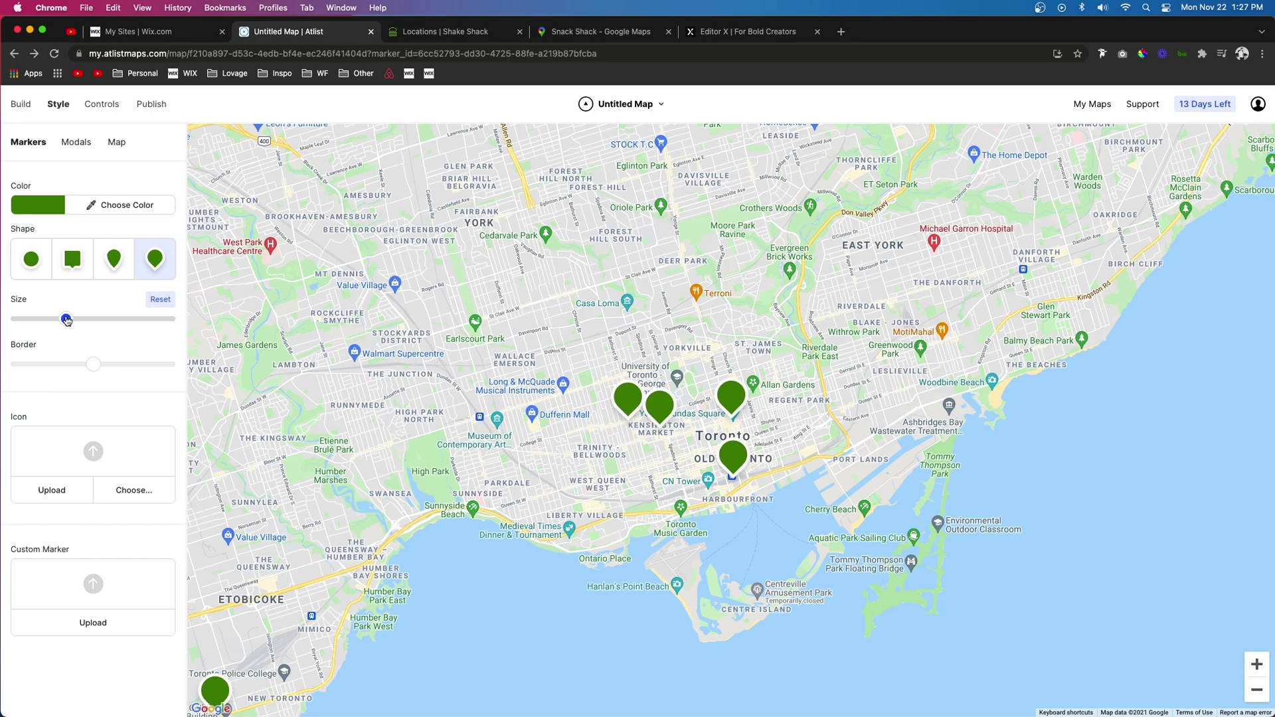
mouse_move(93, 364)
mouse_down()
mouse_move(193, 370)
mouse_move(36, 374)
mouse_move(75, 370)
mouse_up()
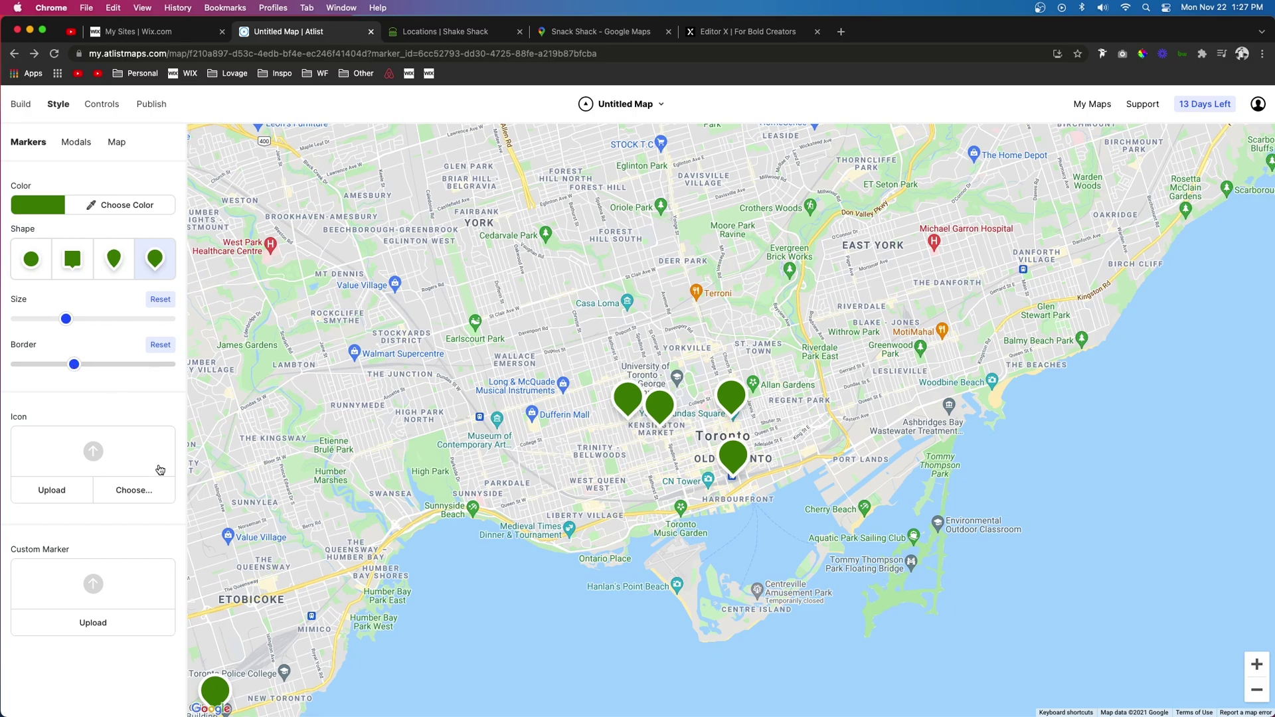
click(93, 454)
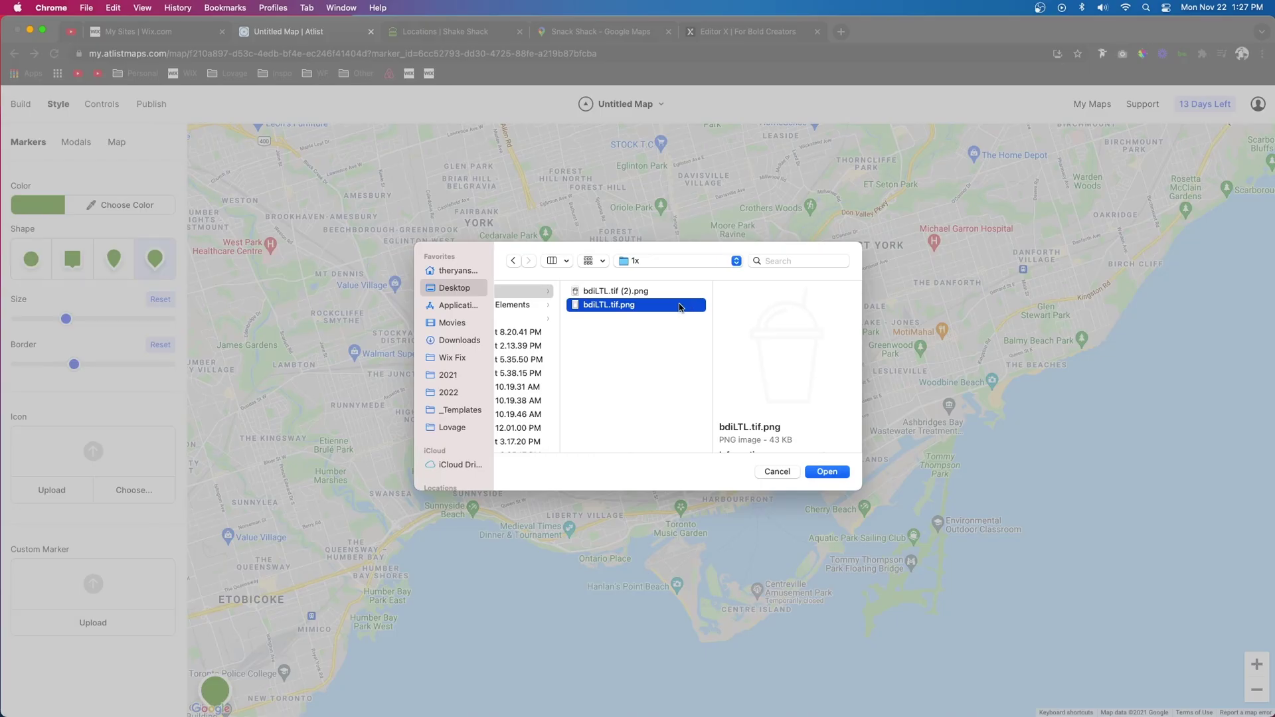
click(818, 471)
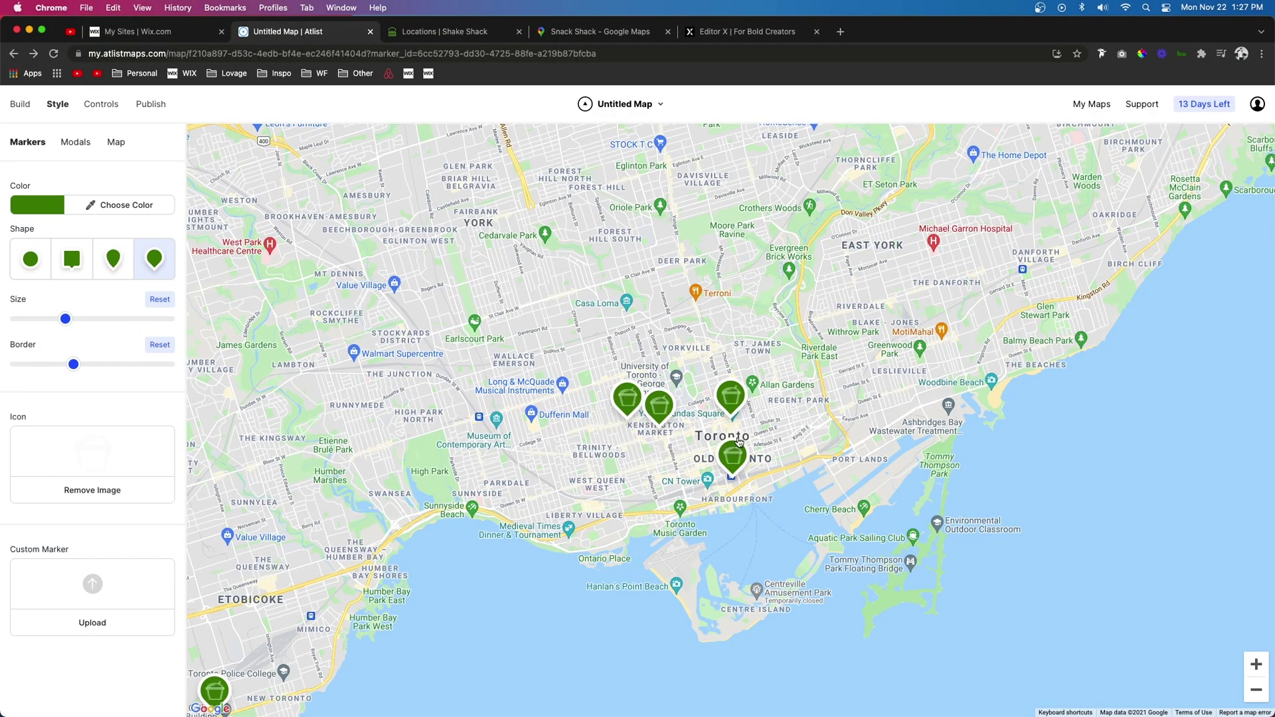
scroll(207, 459, down, 2)
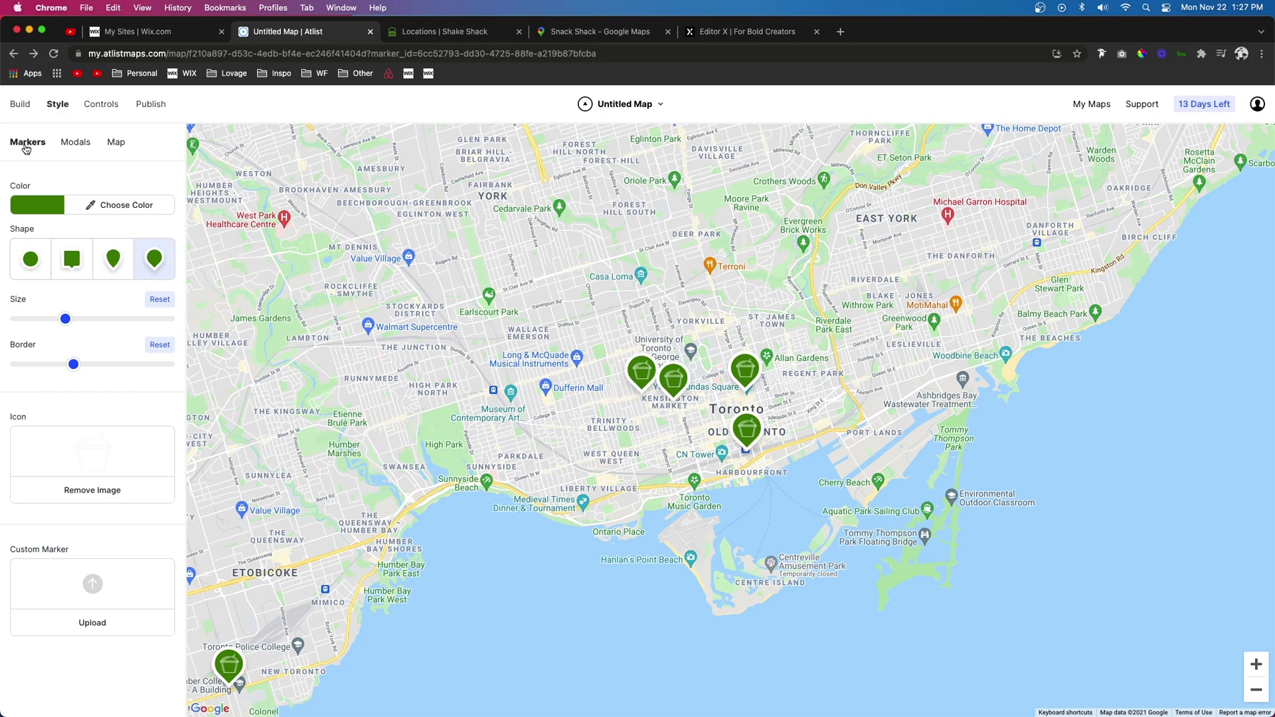
Compare Right, Above and Left info card positions on Kensington Market, then choose Anchored.
click(73, 148)
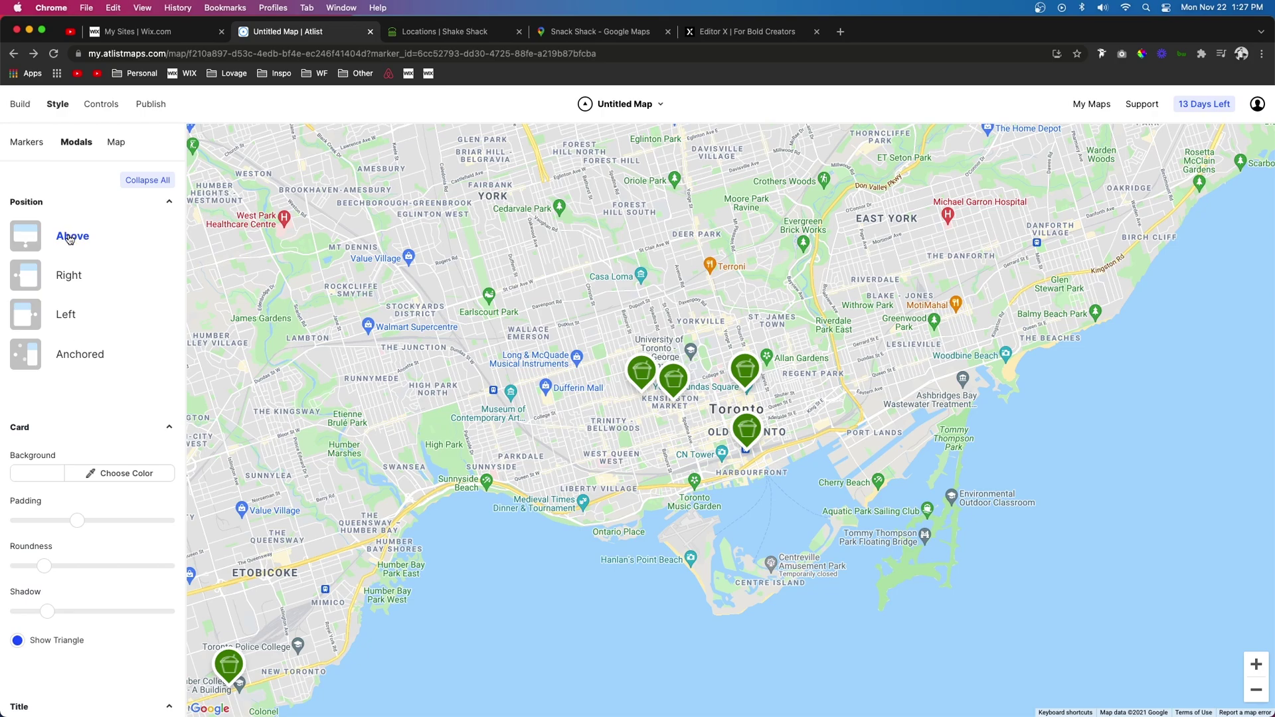
click(65, 278)
click(677, 382)
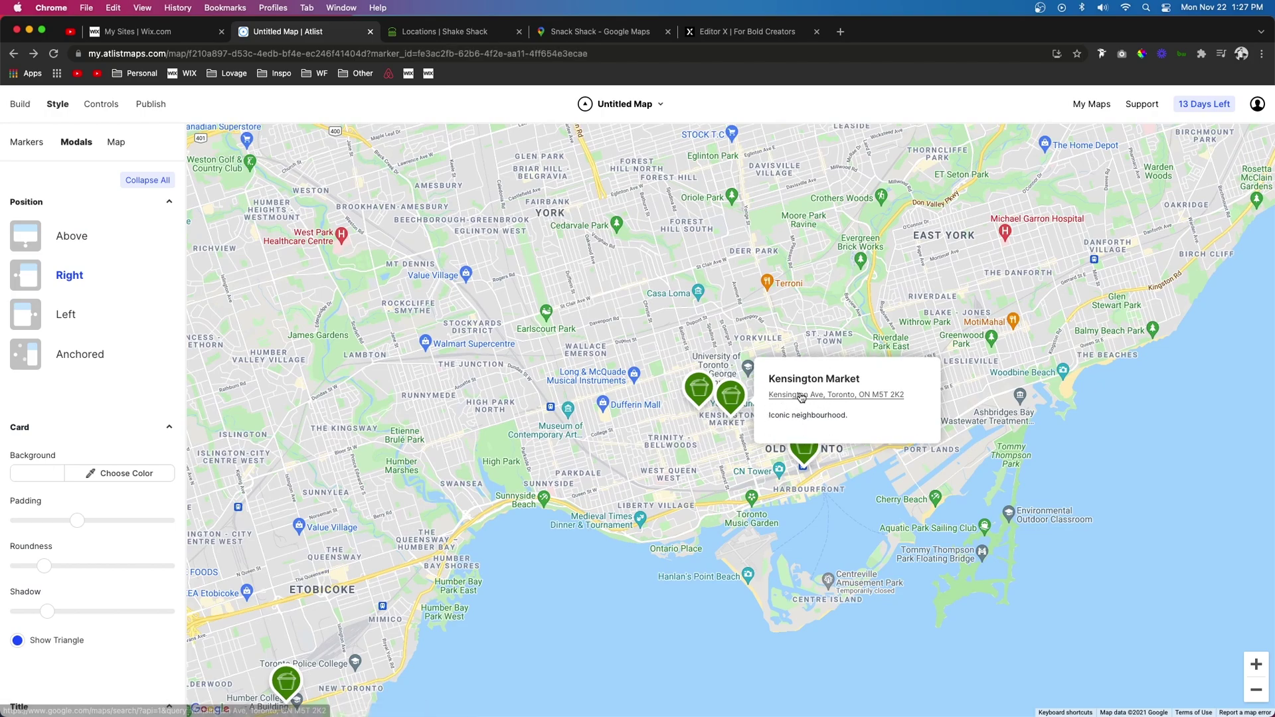
click(64, 238)
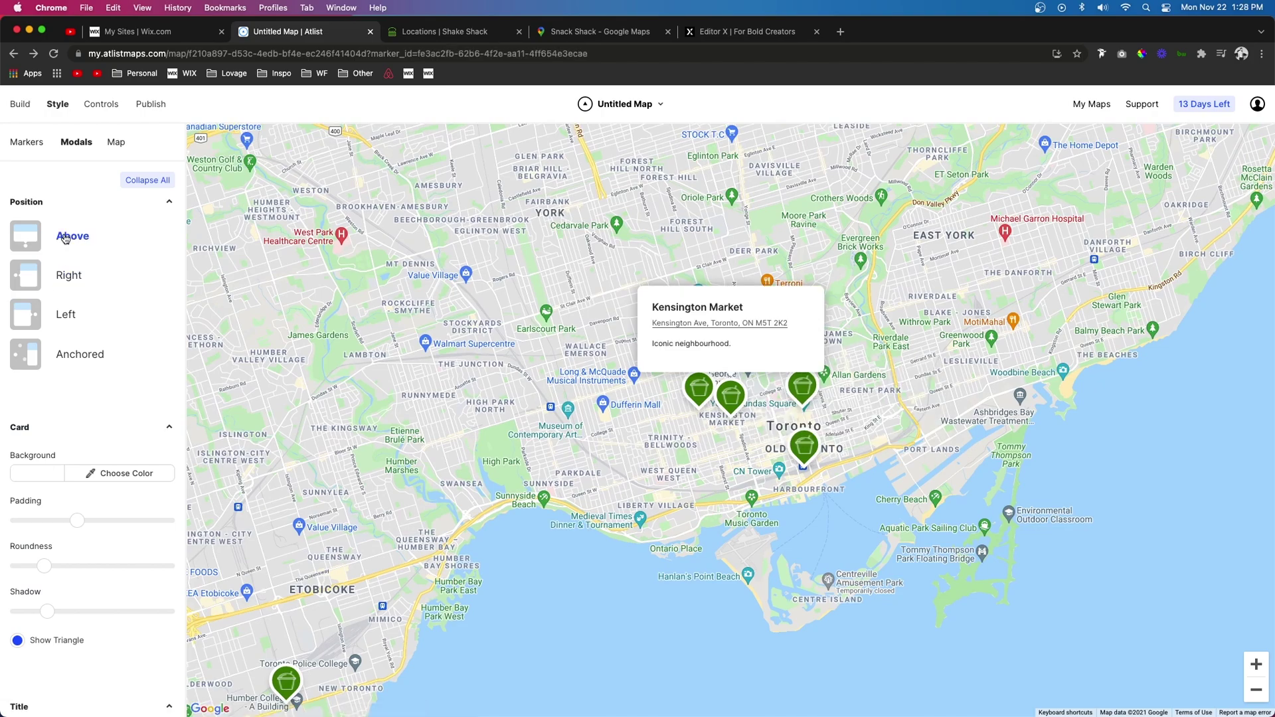
click(67, 278)
click(69, 316)
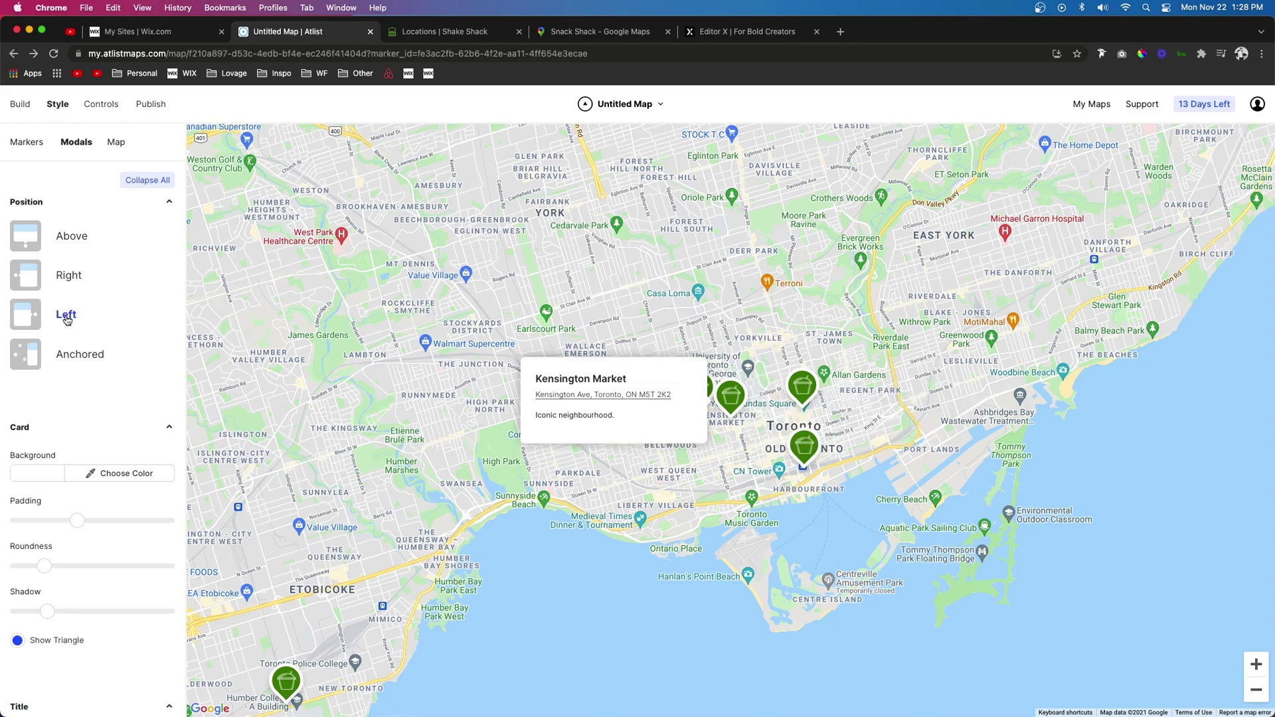
click(73, 358)
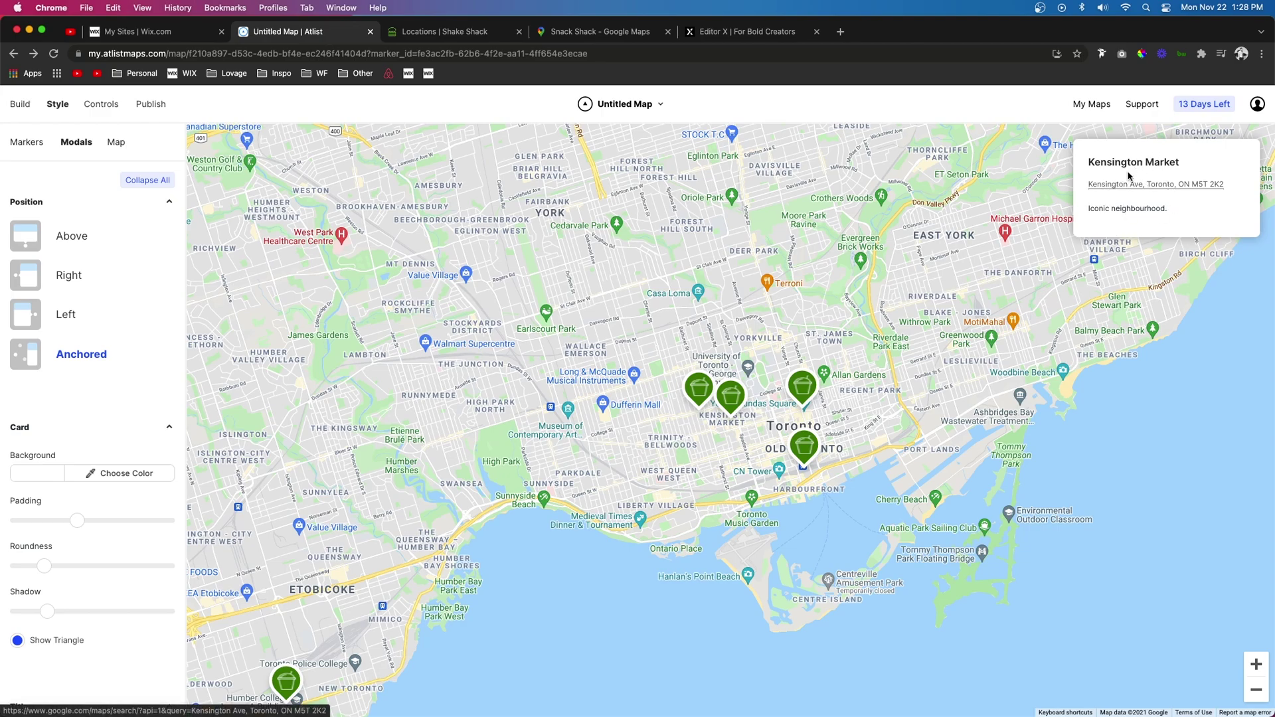
drag(1083, 163, 1210, 163)
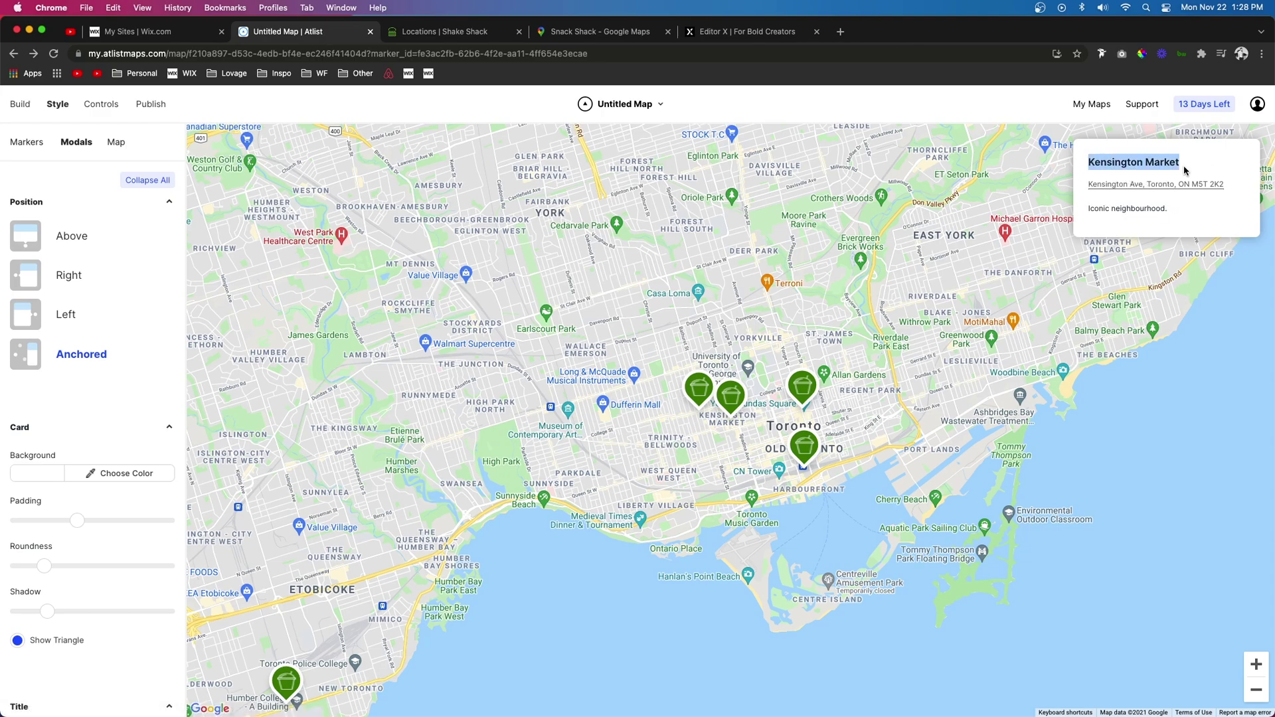
click(1109, 210)
drag(1176, 209, 1082, 211)
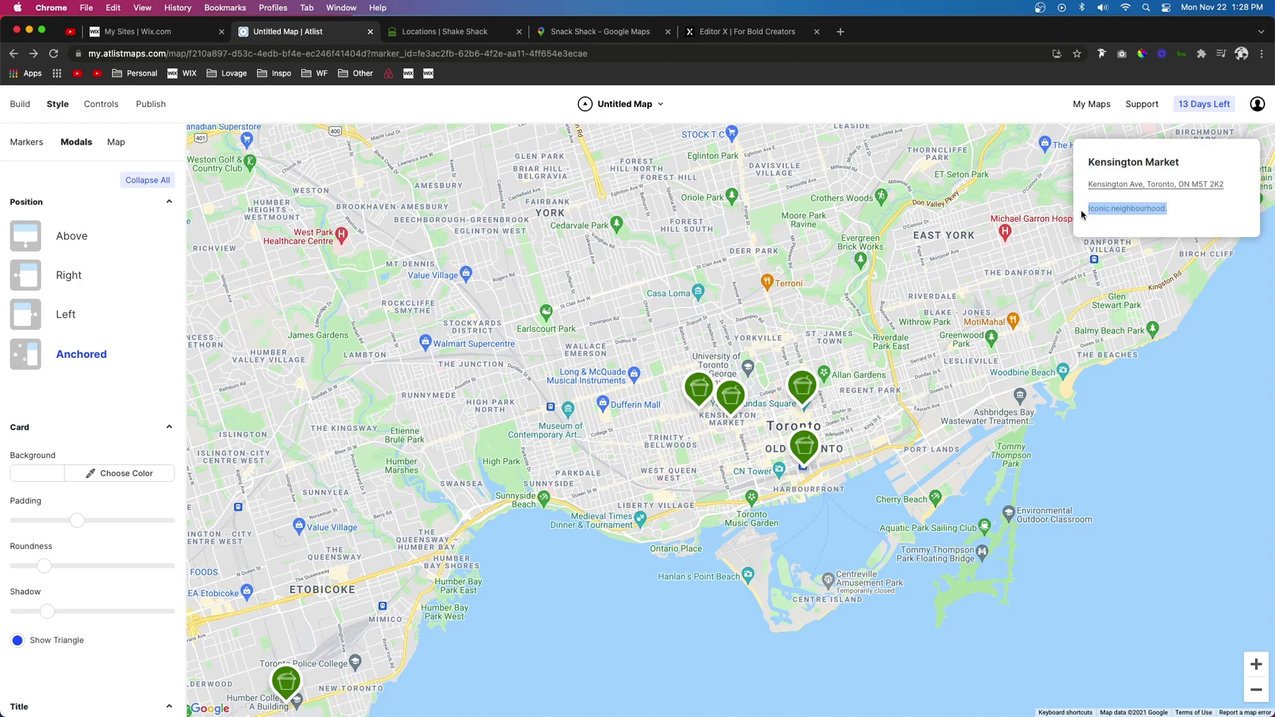
click(21, 106)
Replace the Yonge & Dundas Square notes with the pasted hours and phone details.
click(59, 191)
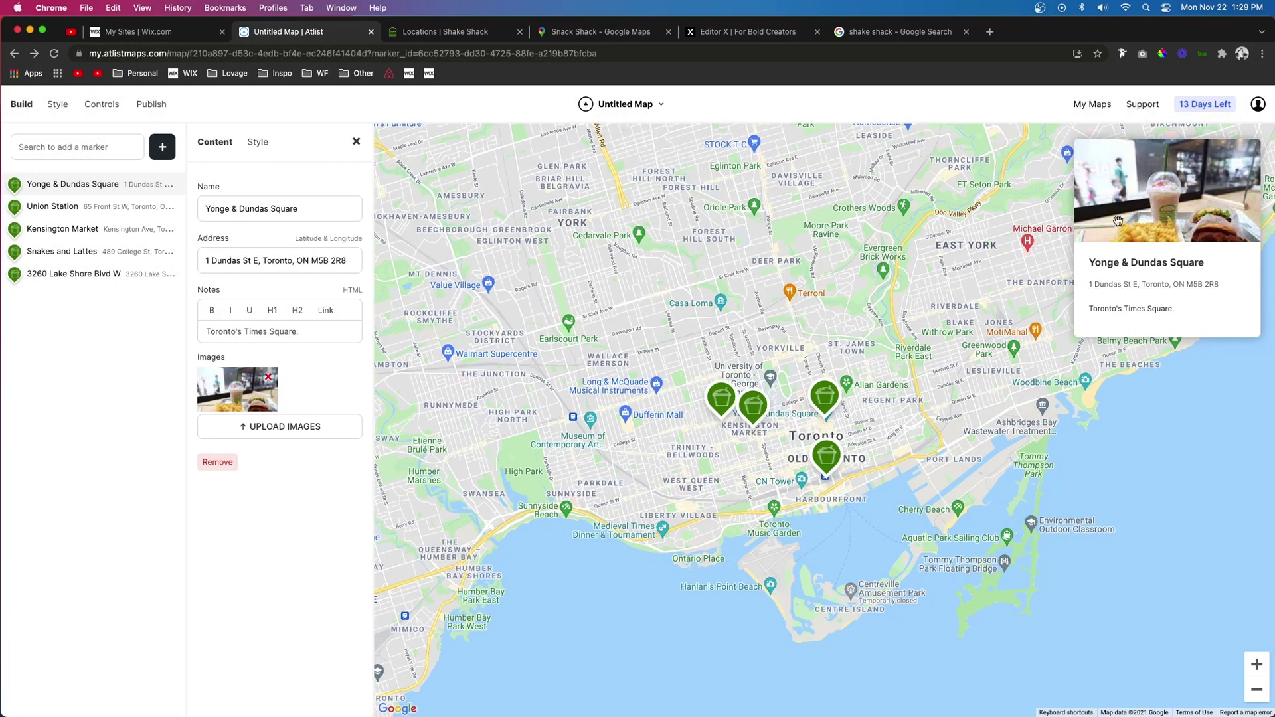
triple_click(1213, 267)
click(1156, 262)
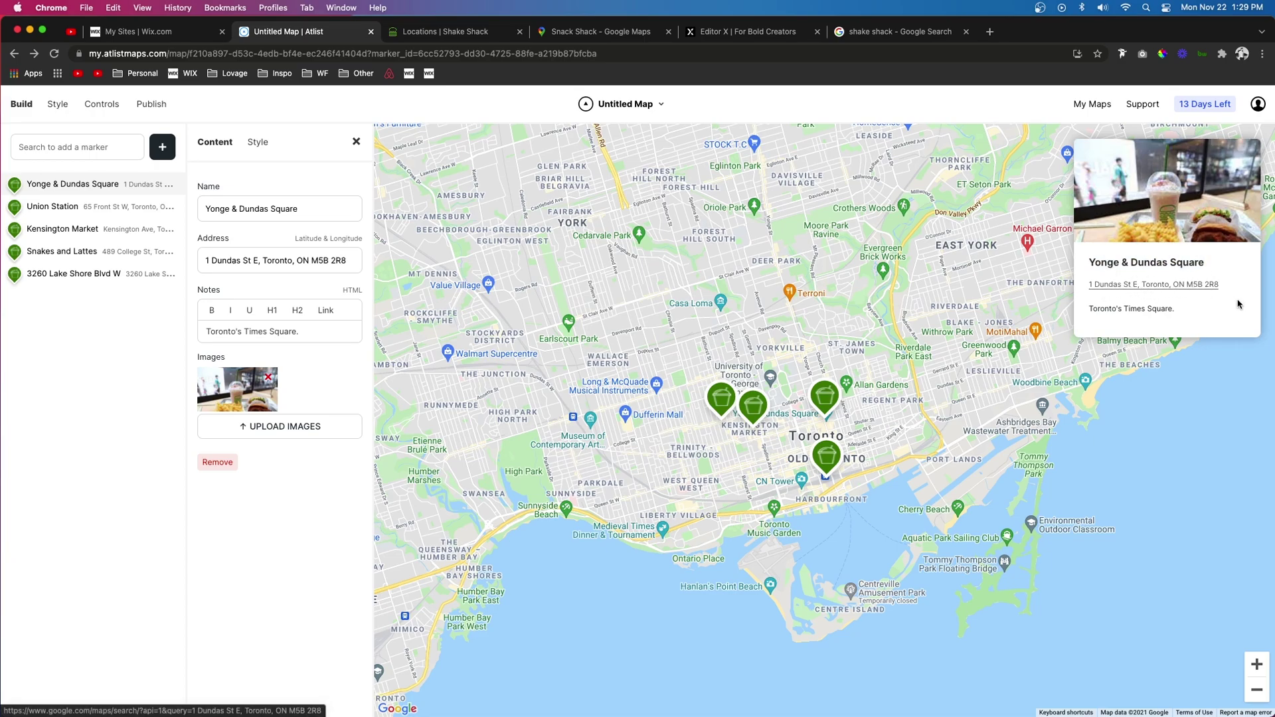
drag(1093, 309, 1171, 315)
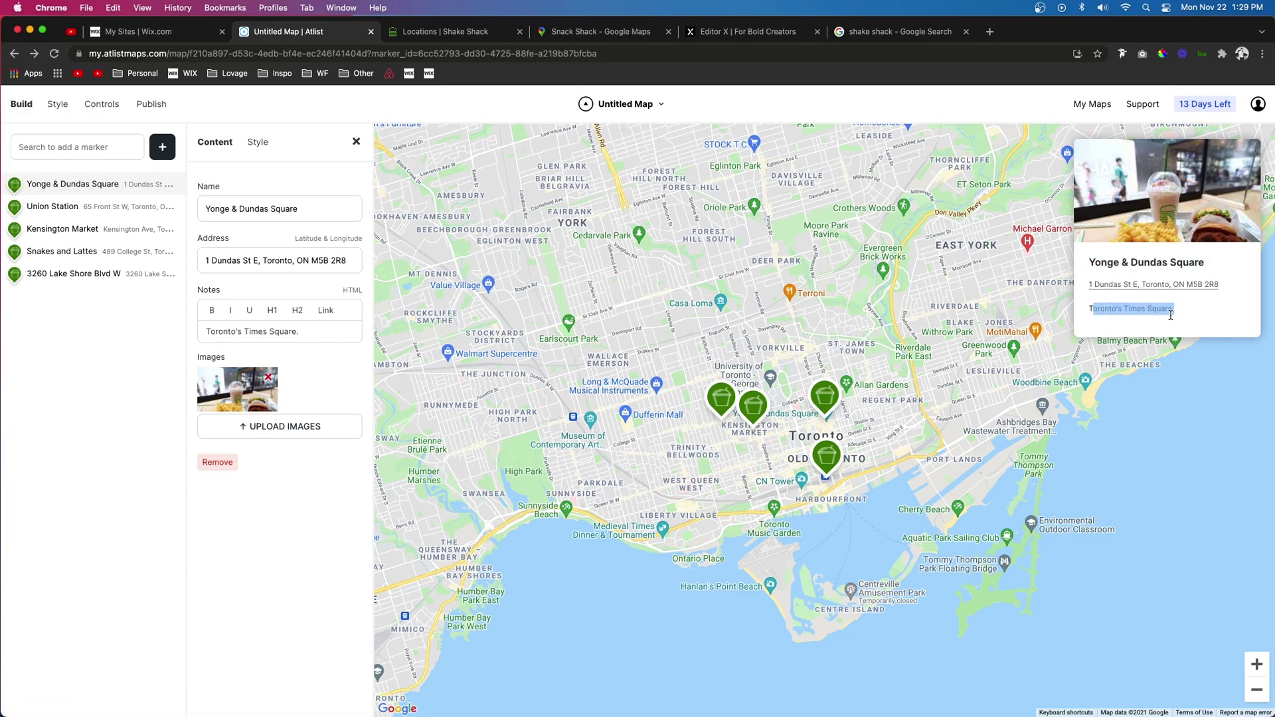
click(1114, 313)
triple_click(311, 330)
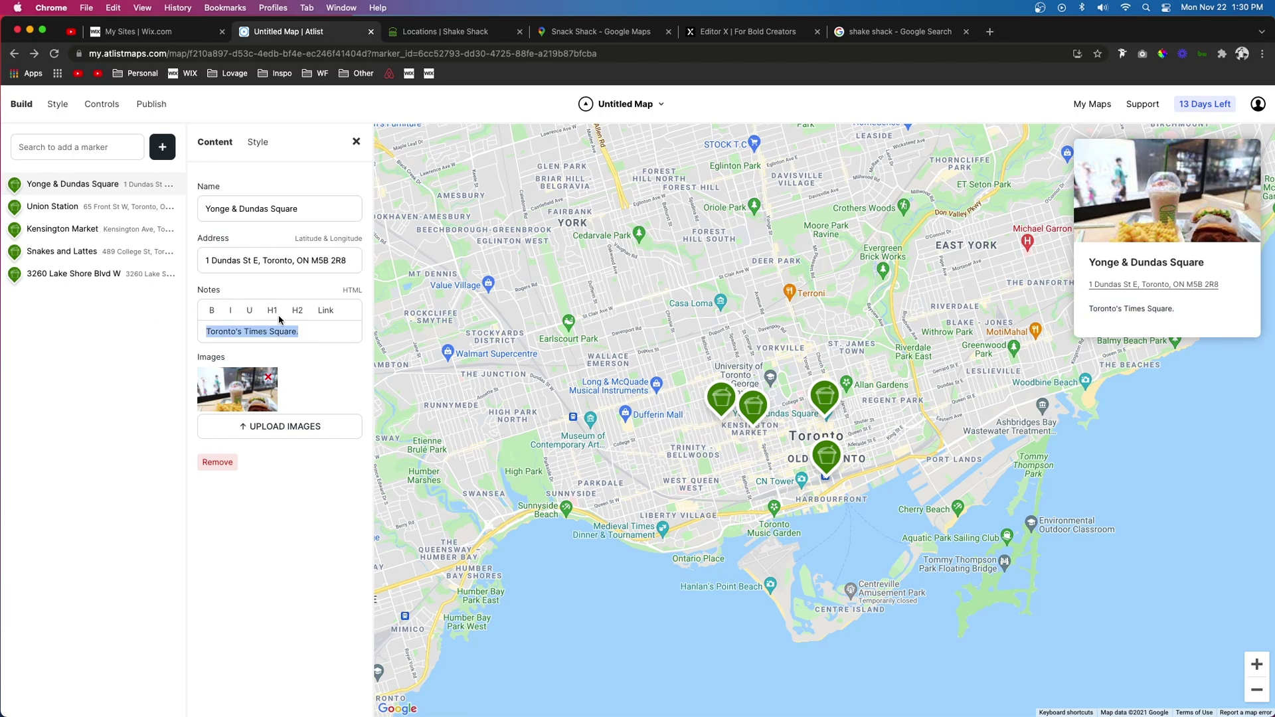
text(Hours: Sun - Sat 11AM - 11PM Phone: (123) - 456 - 7890 Dine-In • Curbside Pickup • Delivery)
Add blank lines after the hours and phone lines, and make Hours: a bold H1 heading.
click(265, 357)
key(Return)
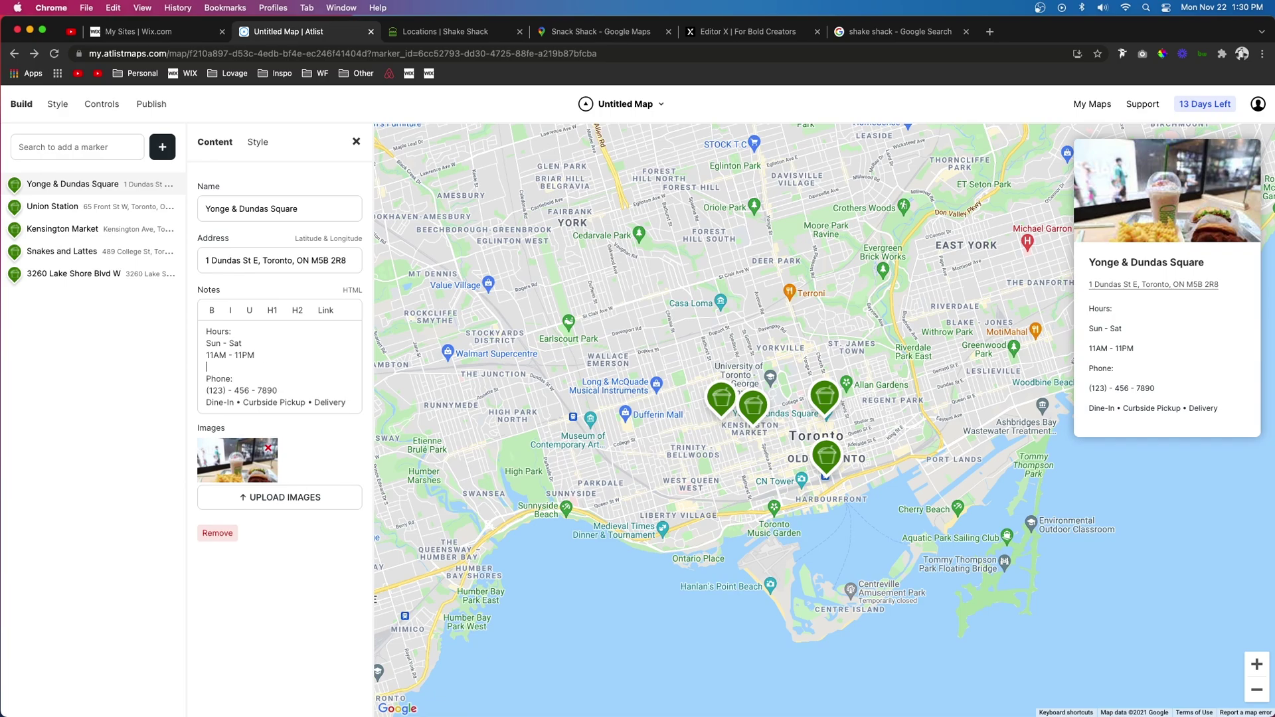
click(291, 392)
key(Return)
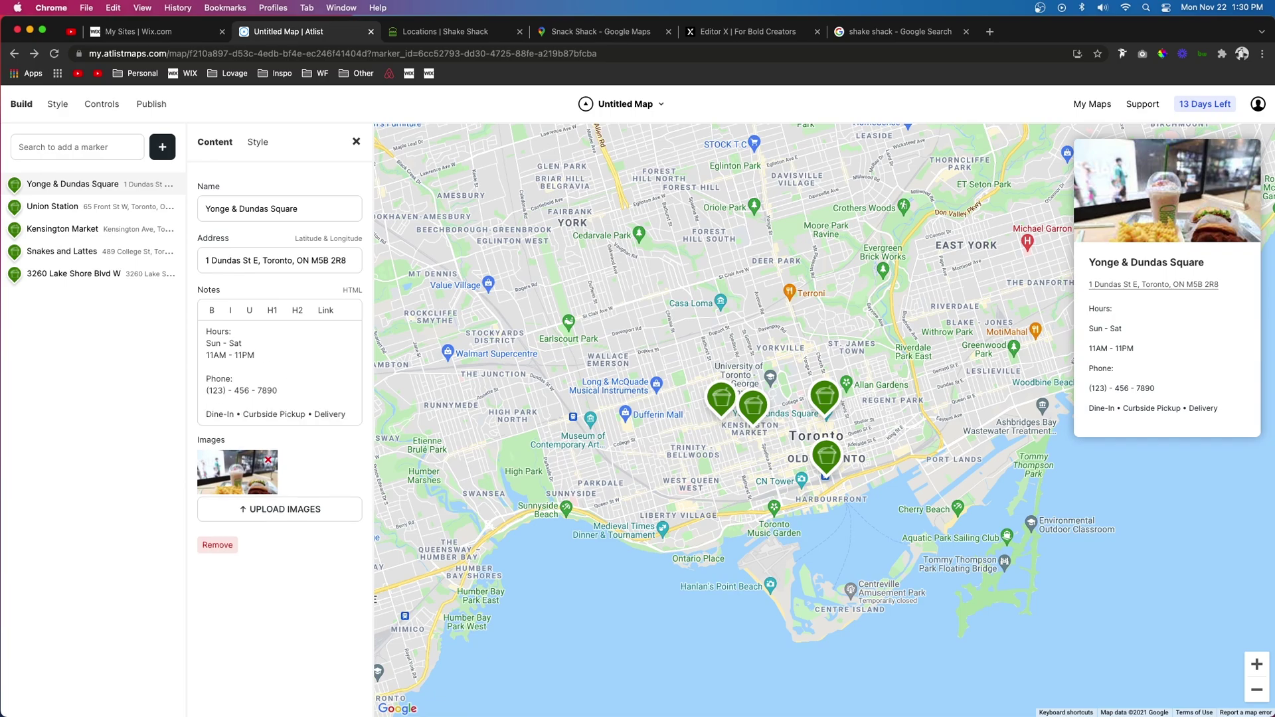
drag(233, 332, 174, 337)
click(211, 311)
drag(233, 379, 198, 380)
drag(206, 332, 234, 332)
click(274, 311)
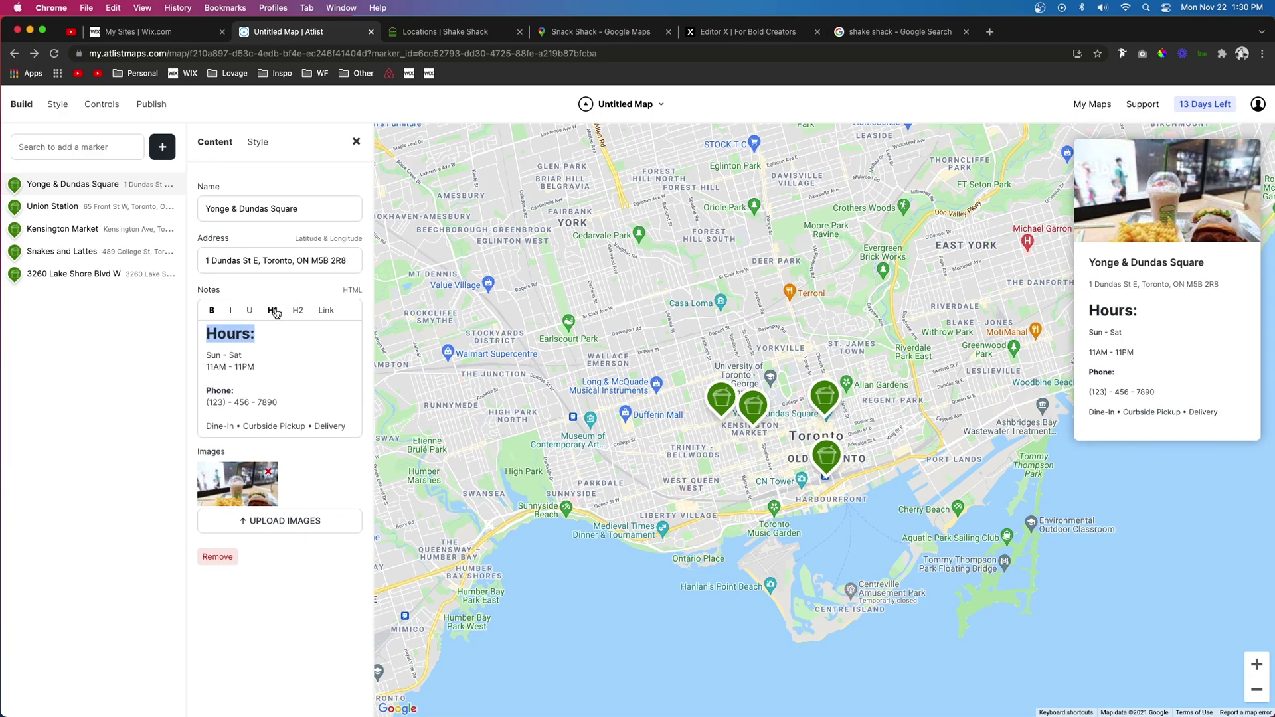
Keep the info card background white and enlarge the card title size.
click(59, 105)
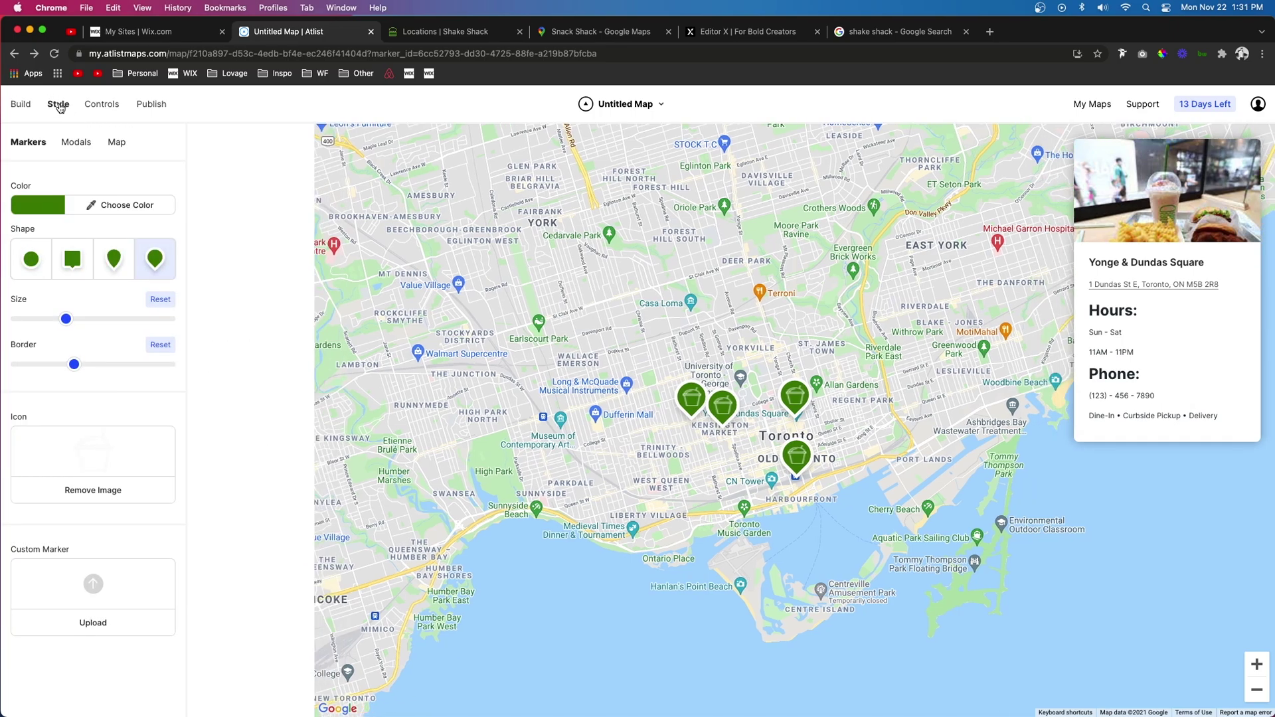
click(77, 142)
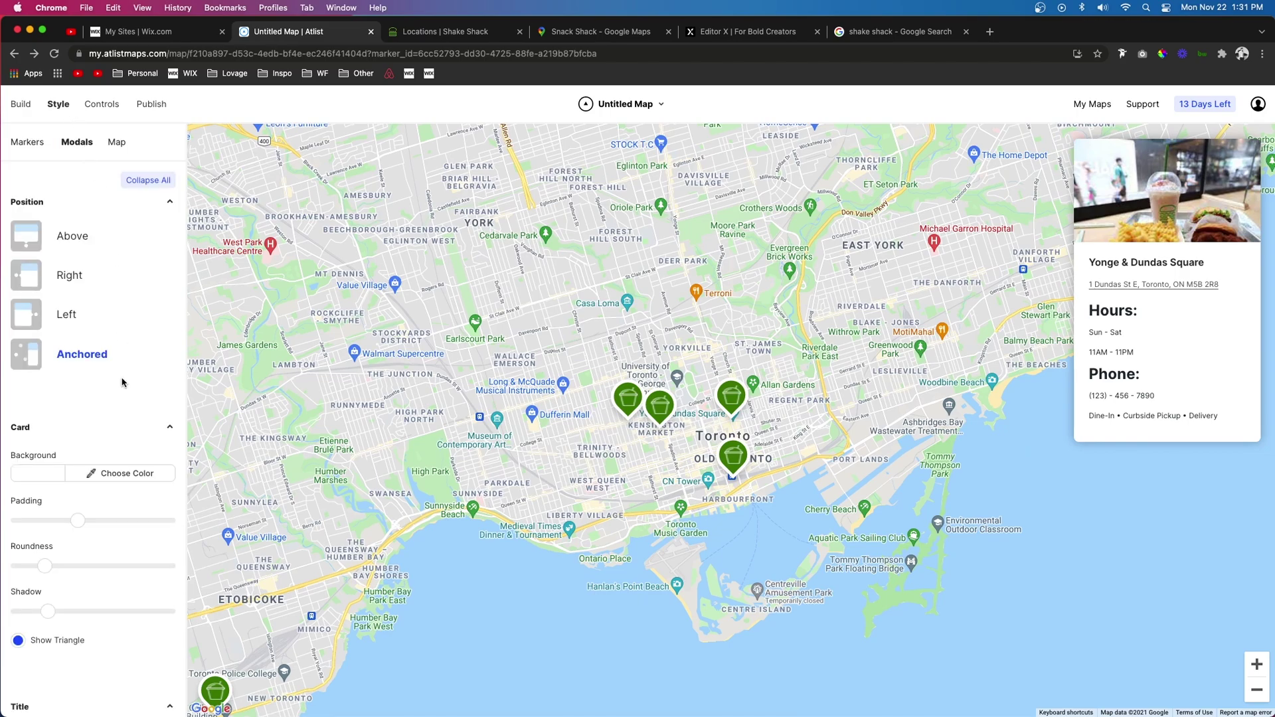
scroll(122, 383, down, 3)
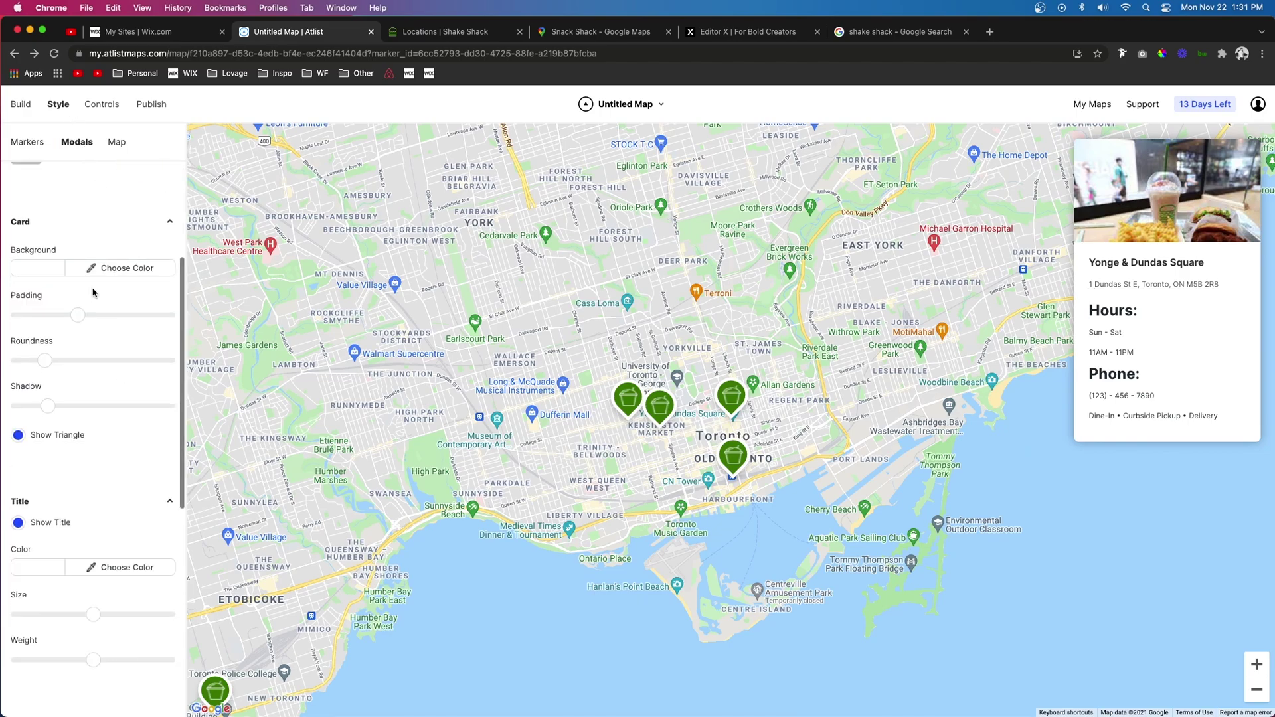
click(36, 278)
click(89, 339)
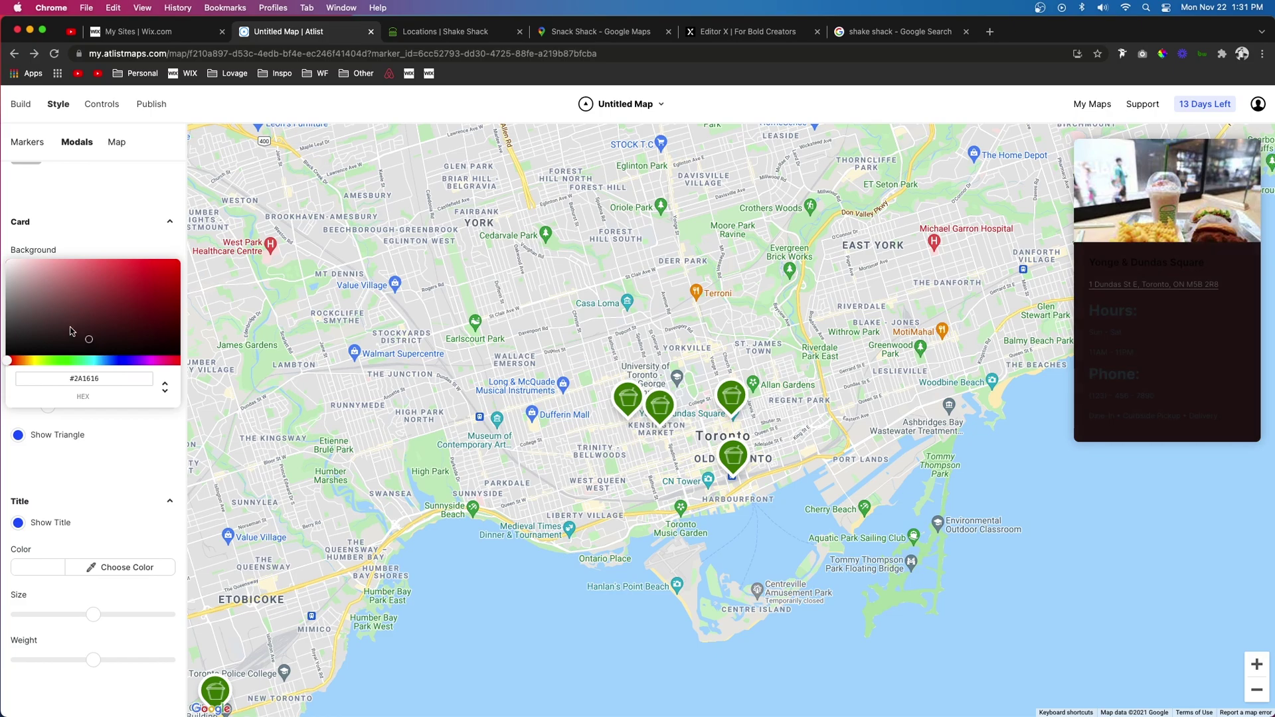
drag(72, 331, 7, 100)
click(87, 250)
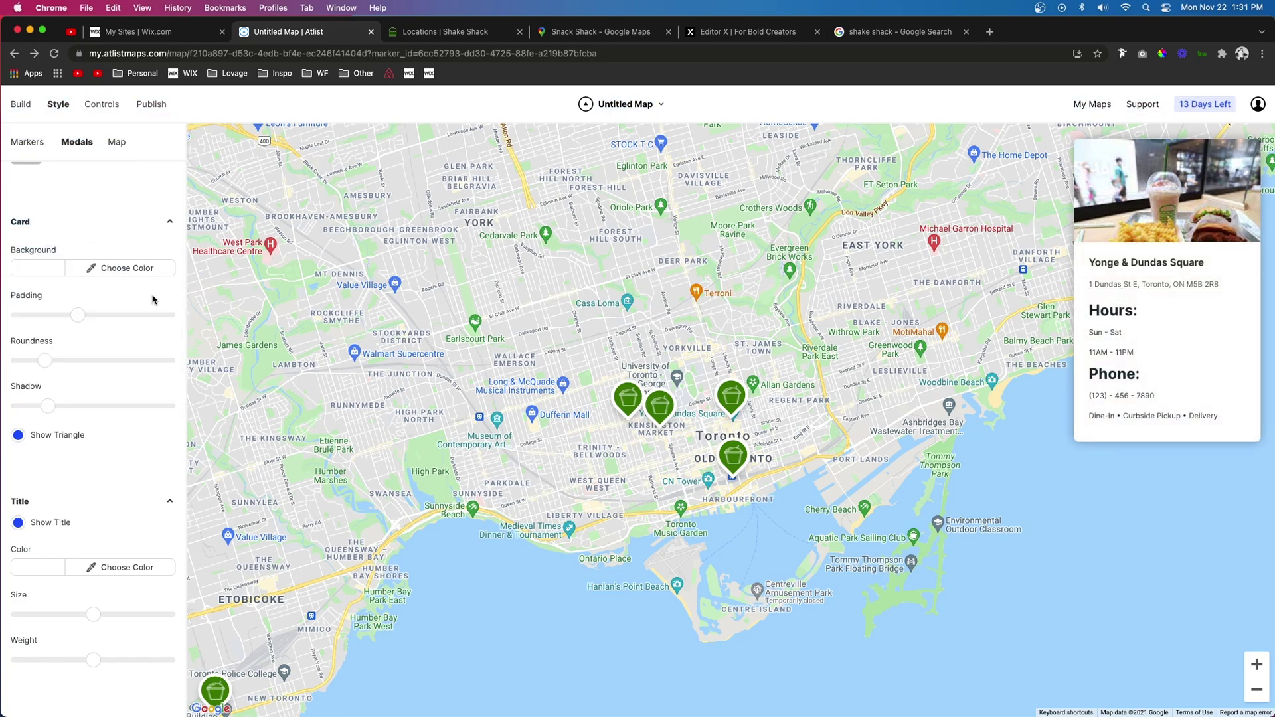
scroll(152, 300, down, 5)
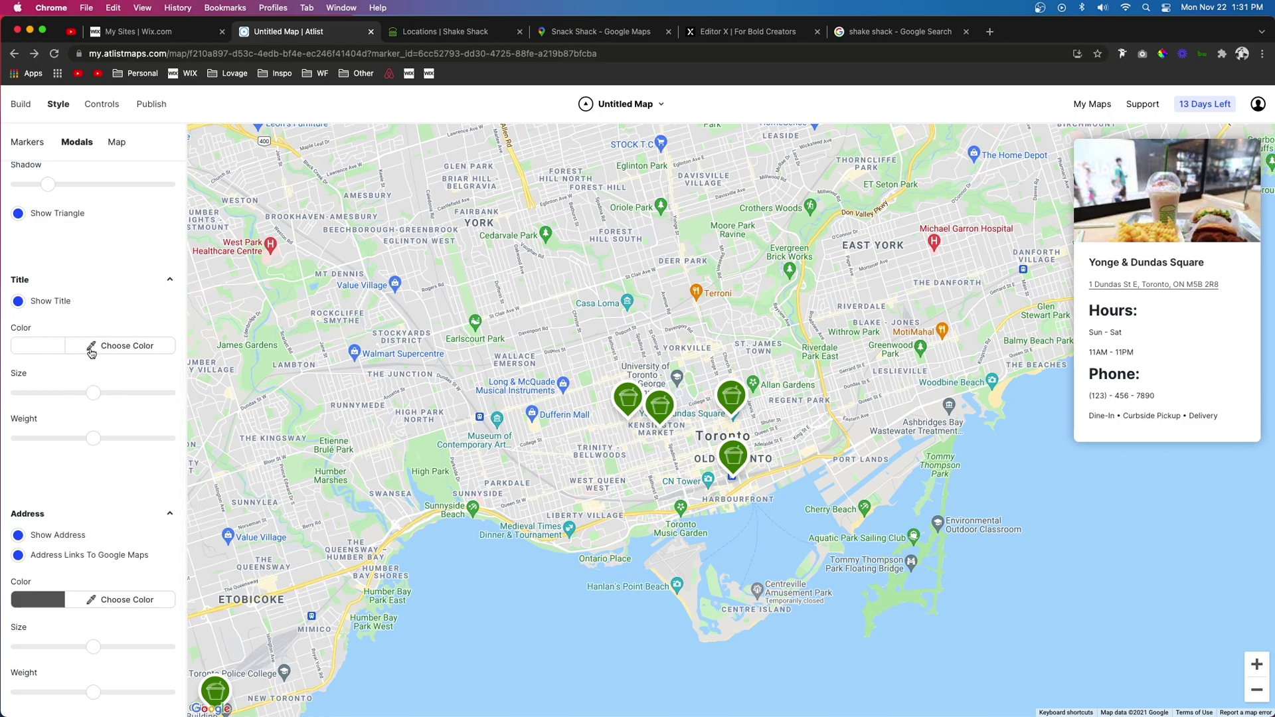
drag(93, 394, 84, 393)
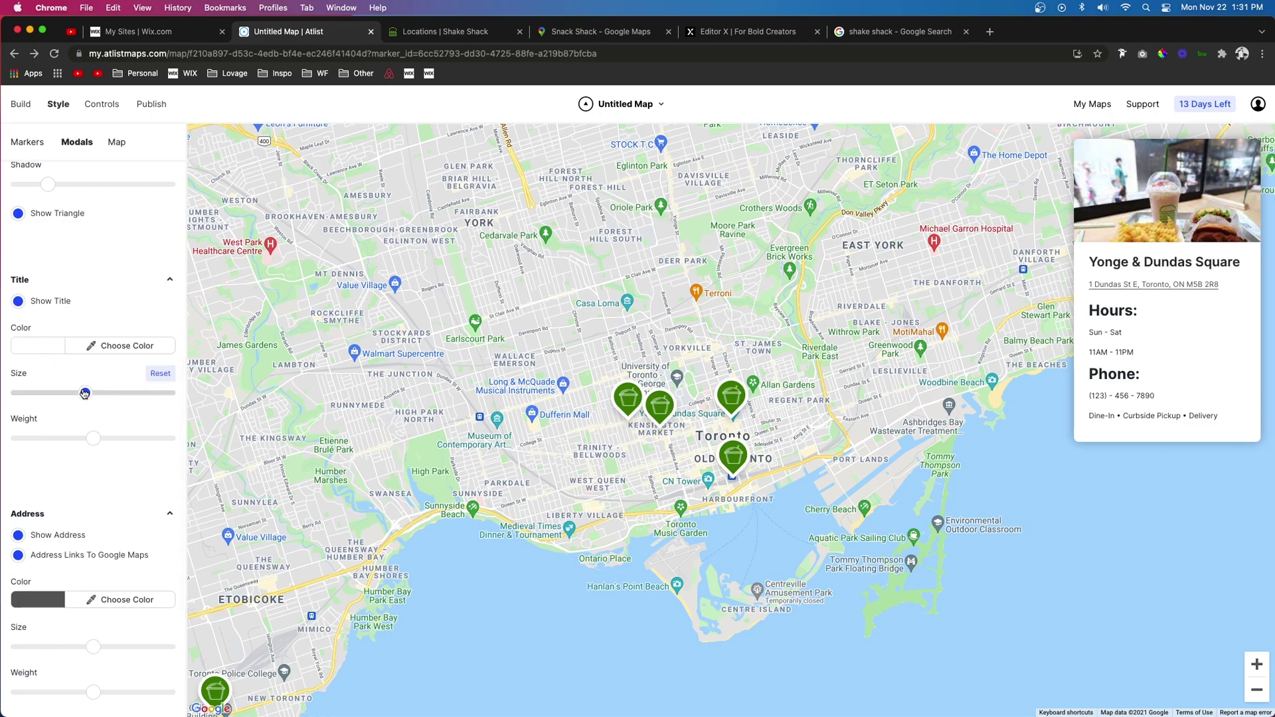
Colour the card address text green #418615 and shrink it to the smallest size.
scroll(99, 394, down, 3)
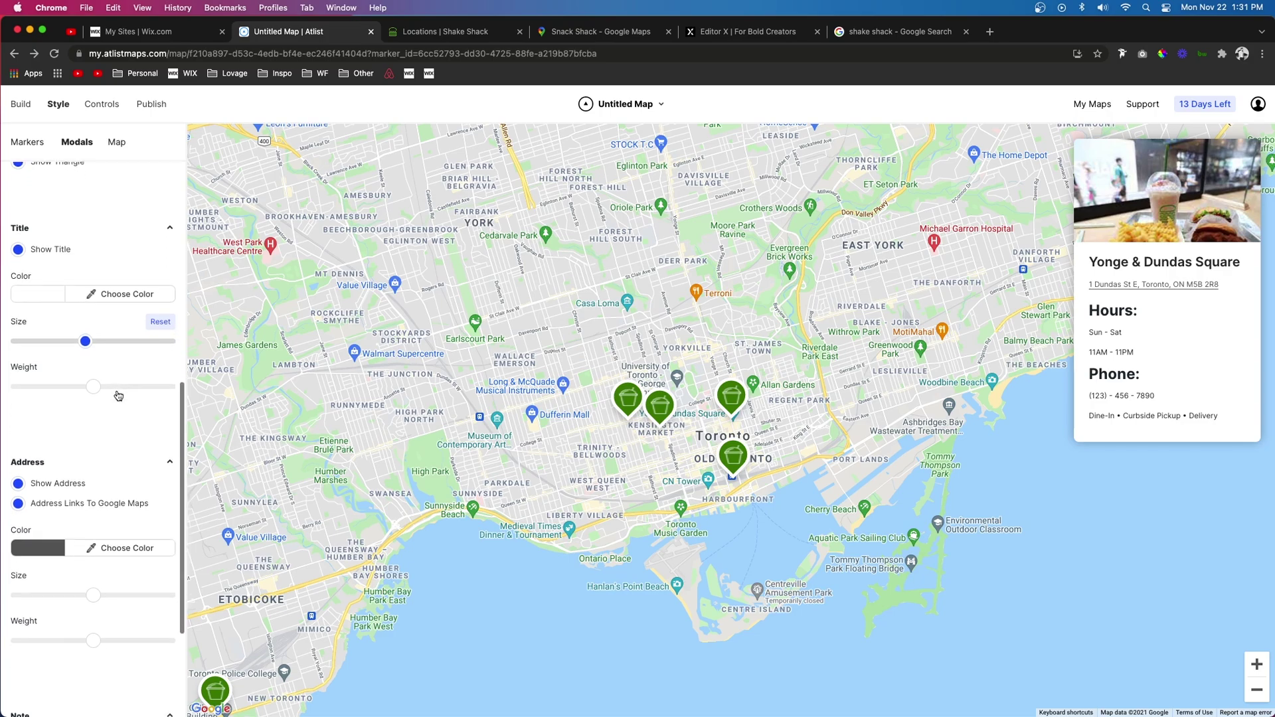
click(38, 427)
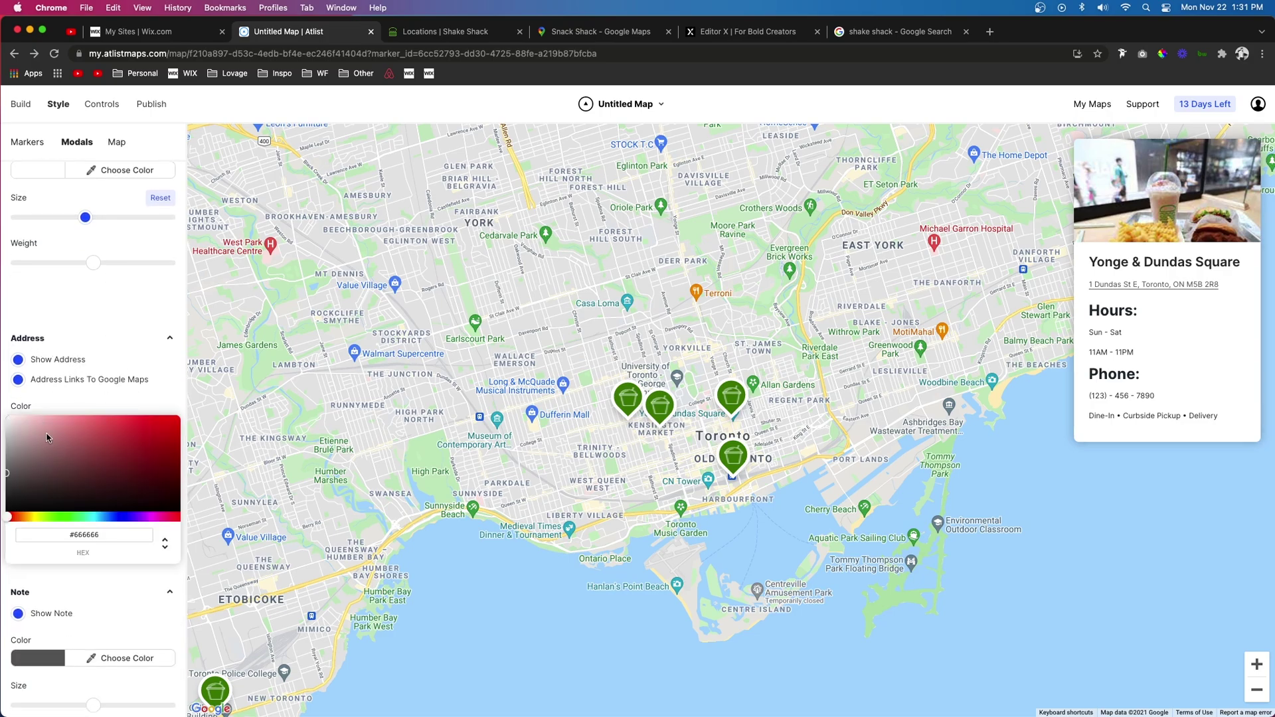
triple_click(97, 536)
text(#418615)
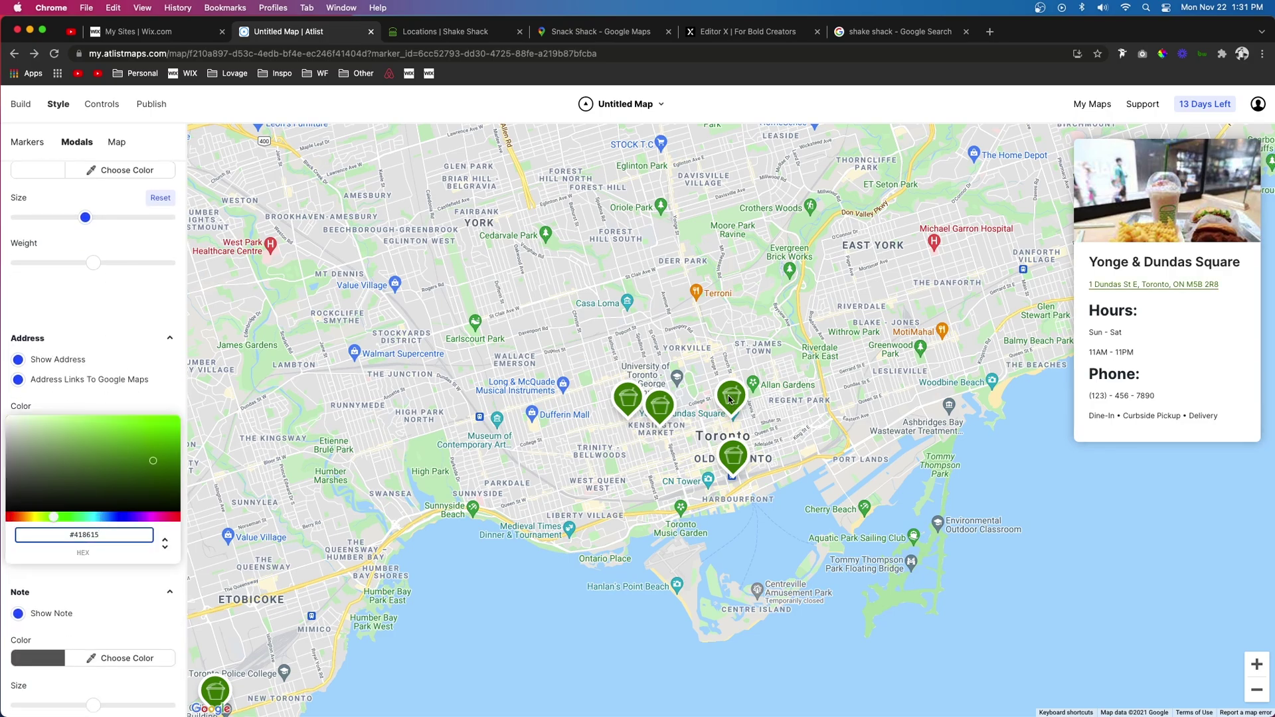
click(199, 463)
click(93, 472)
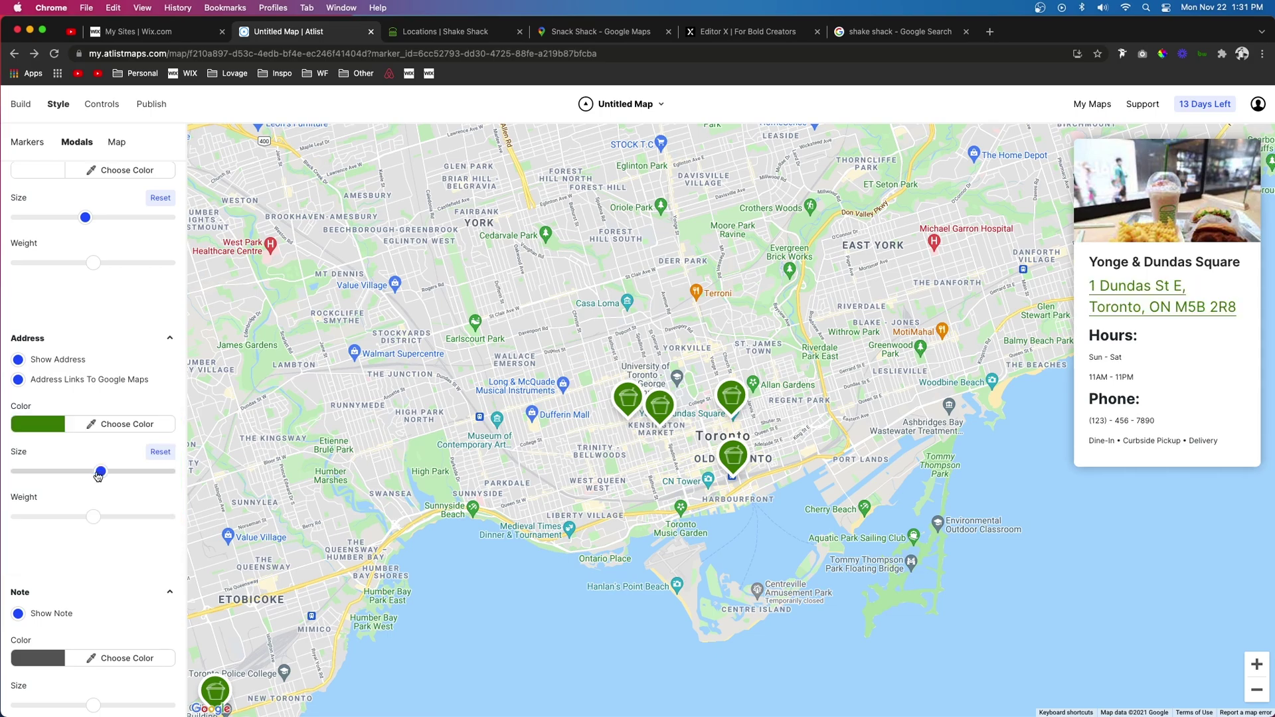
drag(93, 471, 17, 473)
Set the card note text to the smallest size with a lighter weight.
scroll(40, 545, down, 2)
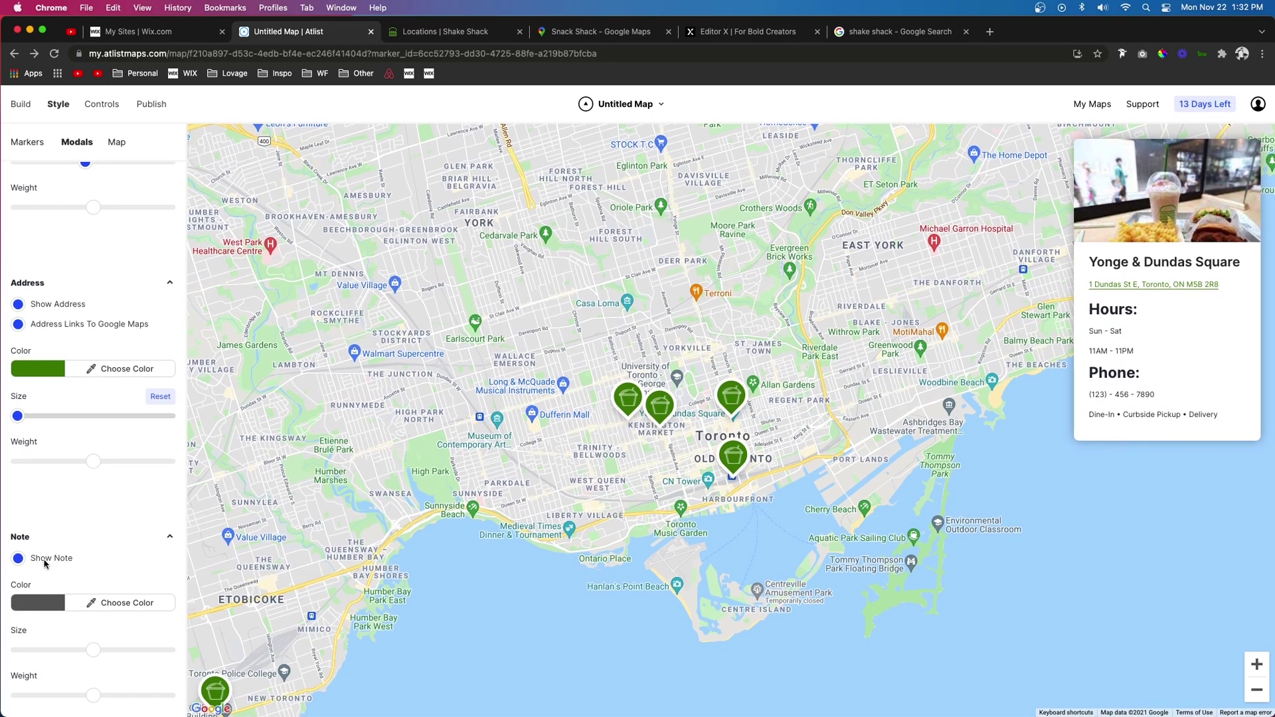
drag(93, 649, 18, 651)
drag(93, 695, 55, 695)
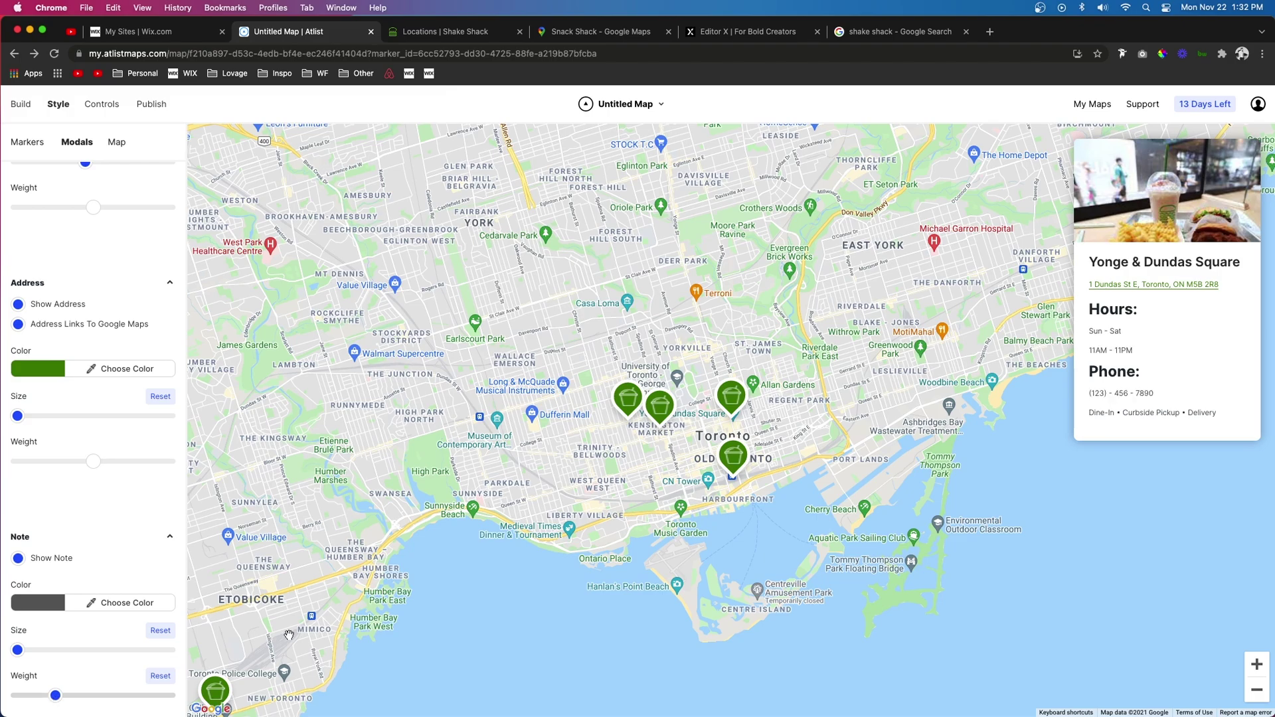
click(116, 142)
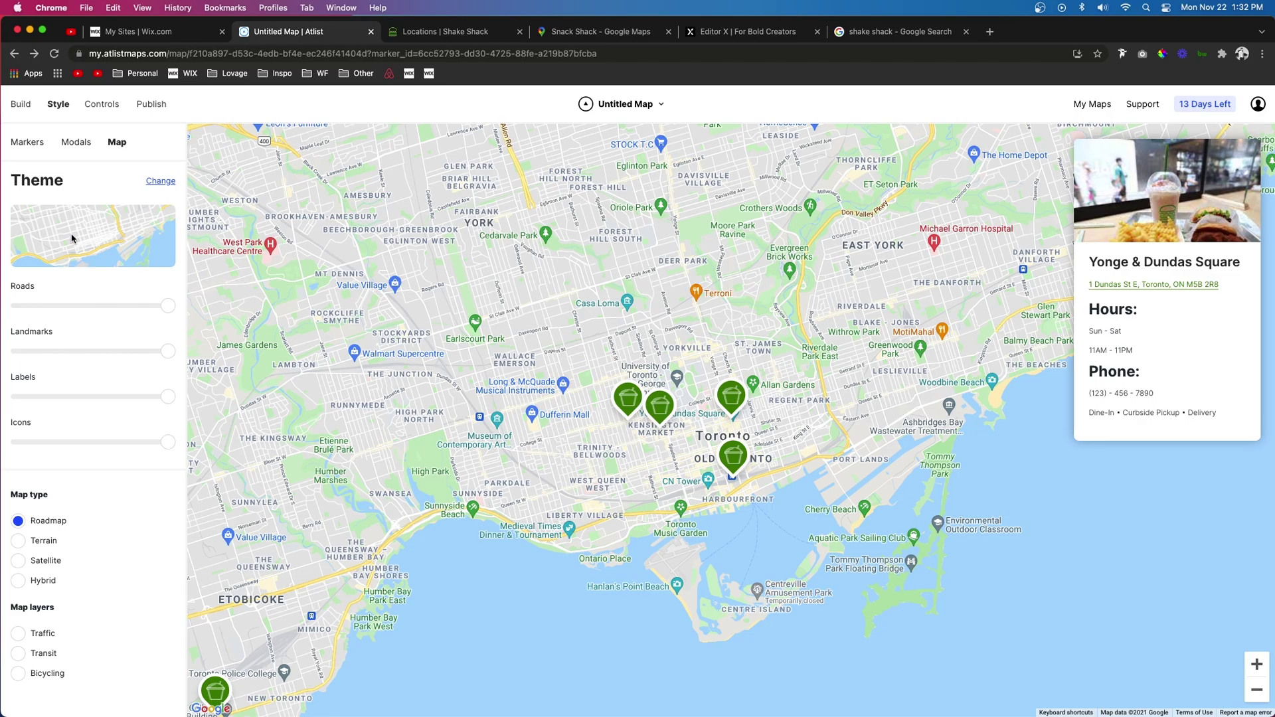
Browse the map theme gallery and open the Snazzy Maps site from the tip.
click(161, 186)
scroll(130, 454, down, 10)
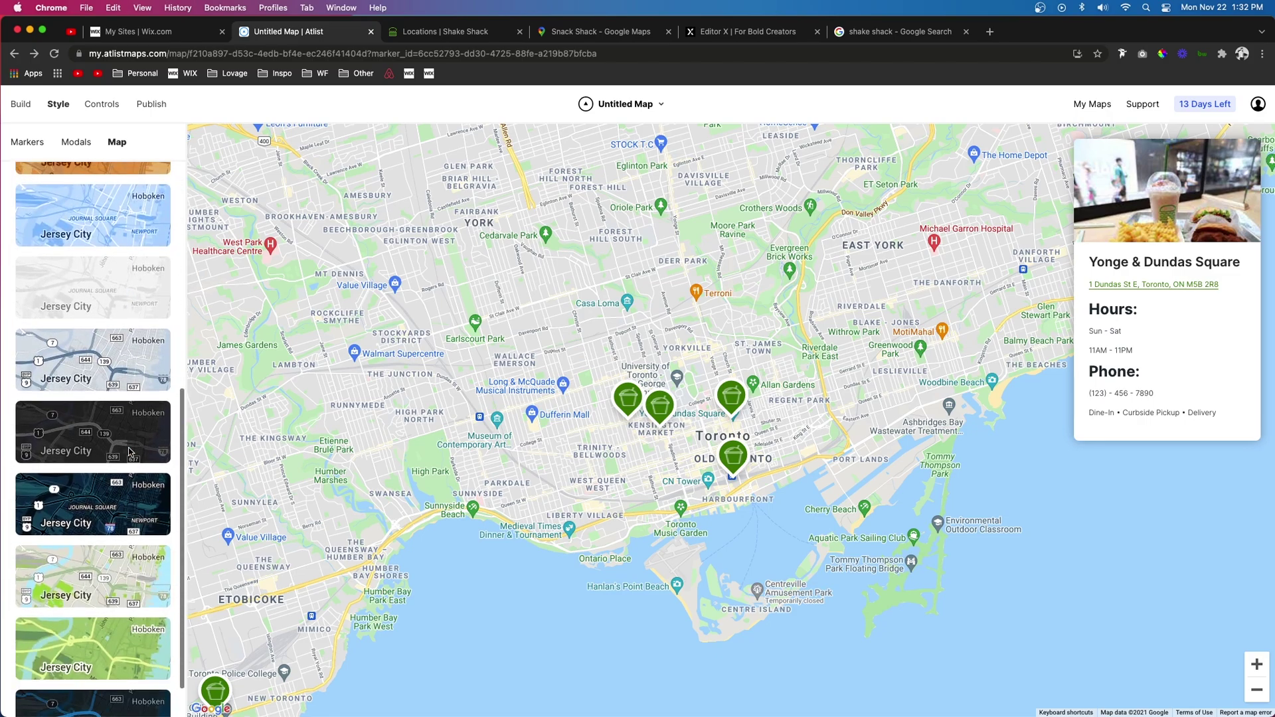
scroll(130, 454, up, 10)
scroll(131, 454, down, 5)
scroll(130, 454, up, 5)
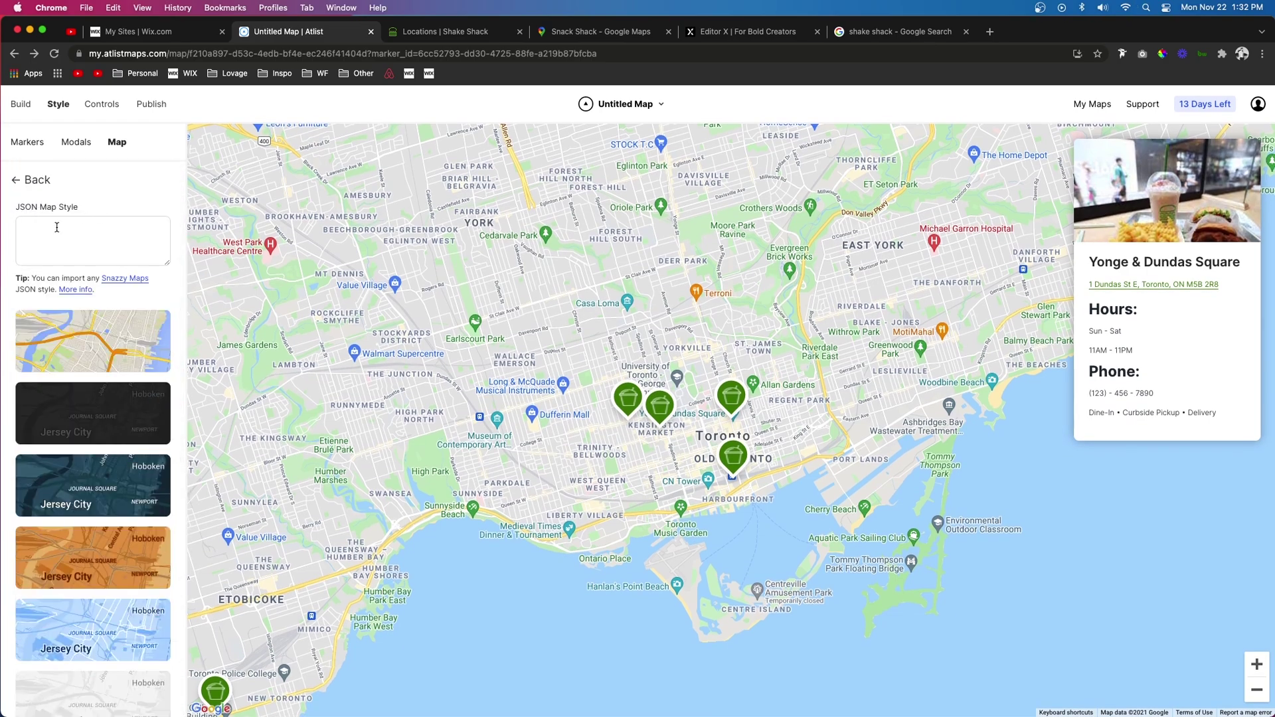
drag(16, 210, 97, 216)
click(123, 279)
Copy the full 'Ultra Light with Labels' style code from Snazzy Maps and return to Atlist.
scroll(674, 226, down, 5)
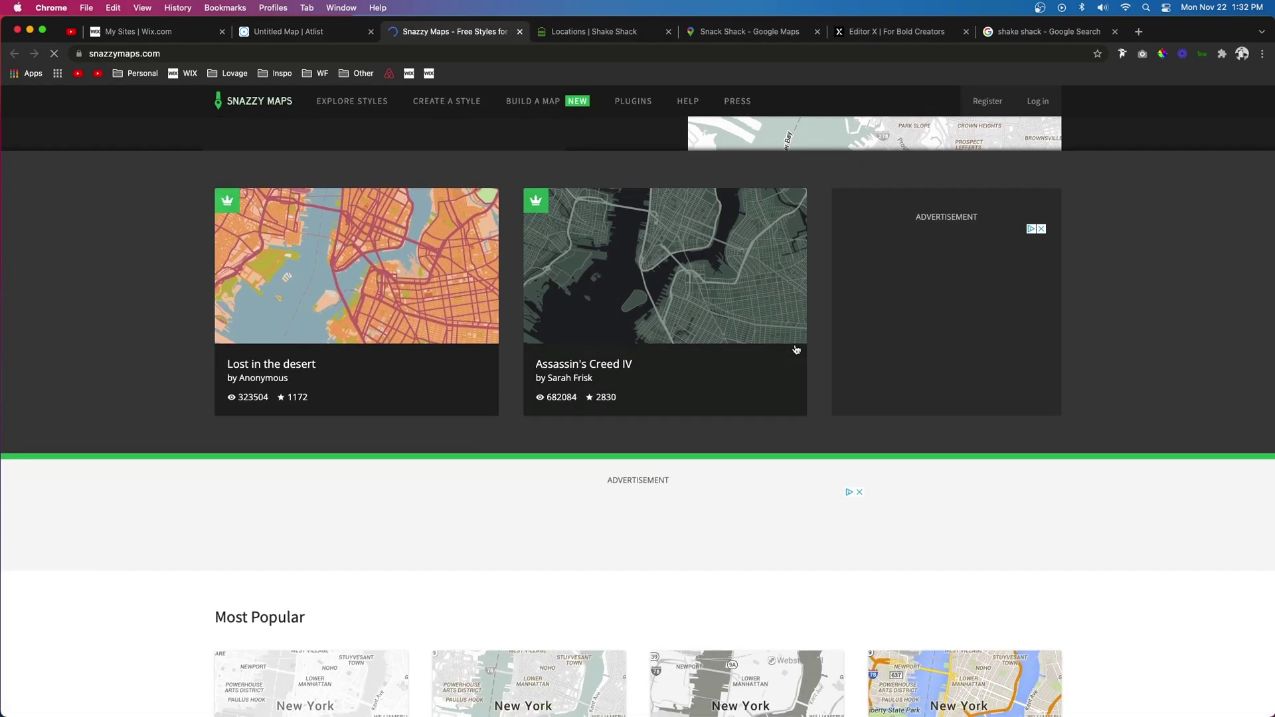
scroll(794, 348, down, 3)
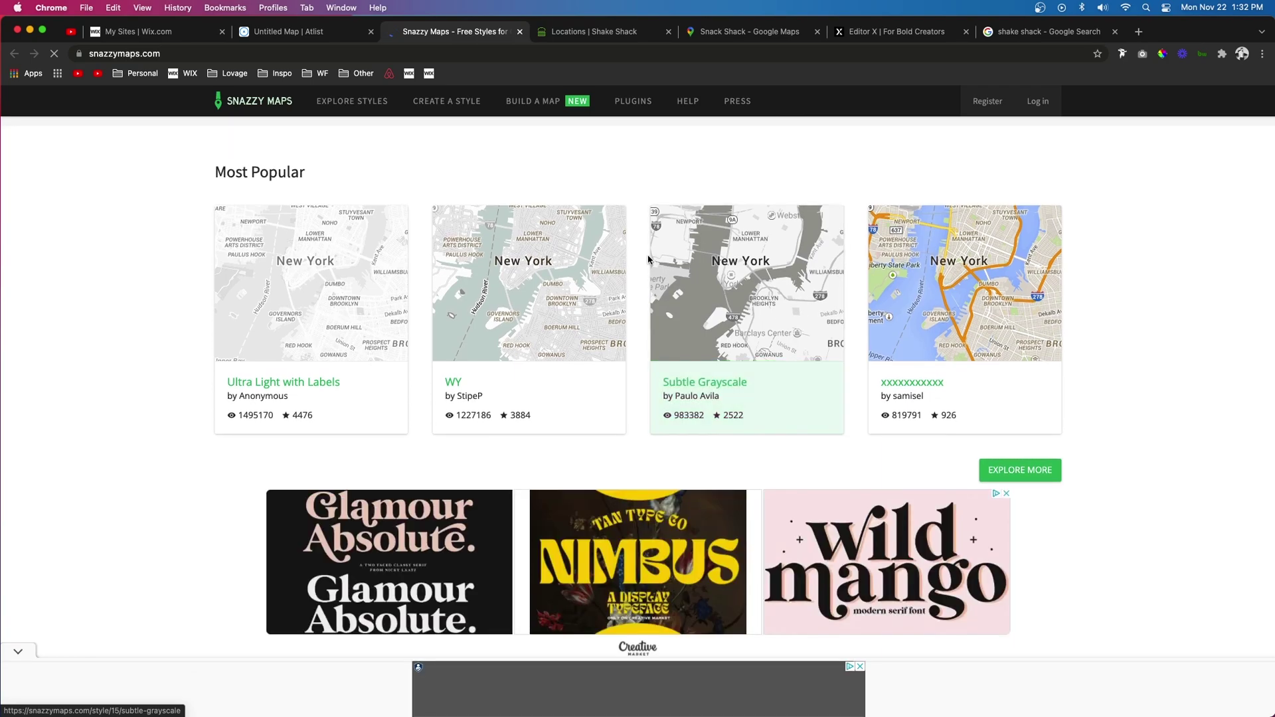
click(326, 304)
click(560, 521)
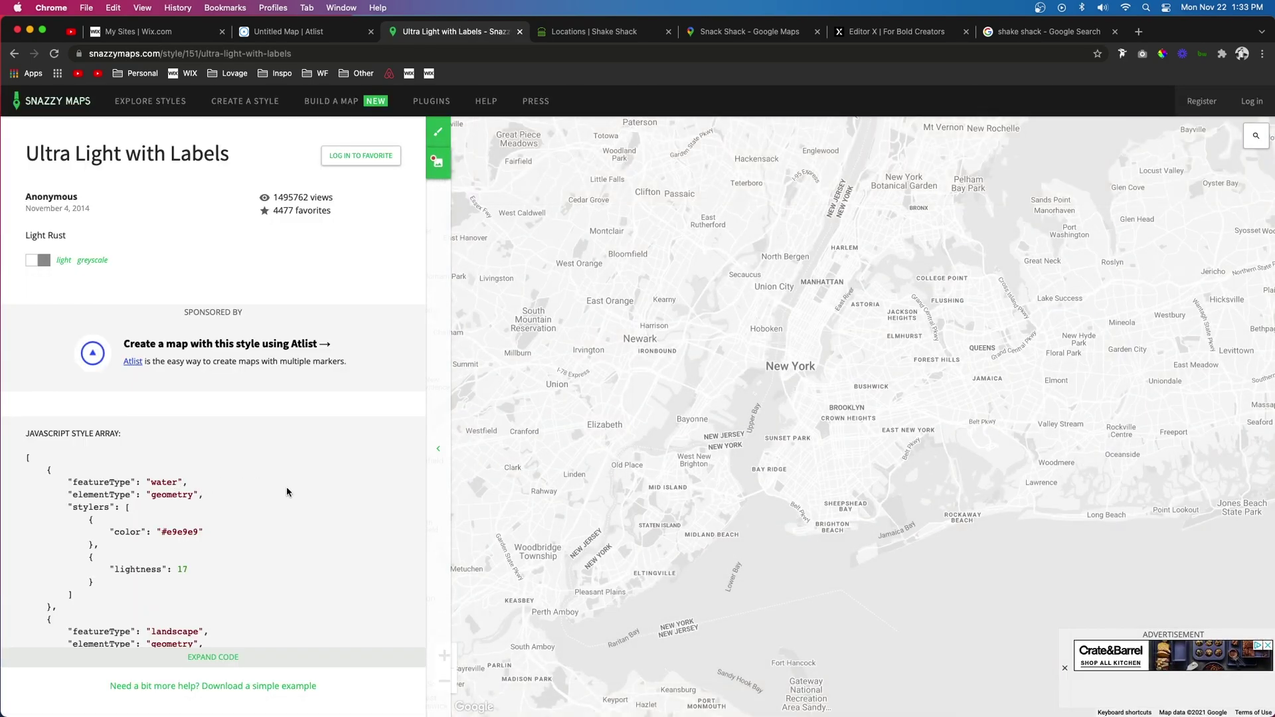
click(213, 657)
scroll(35, 631, down, 10)
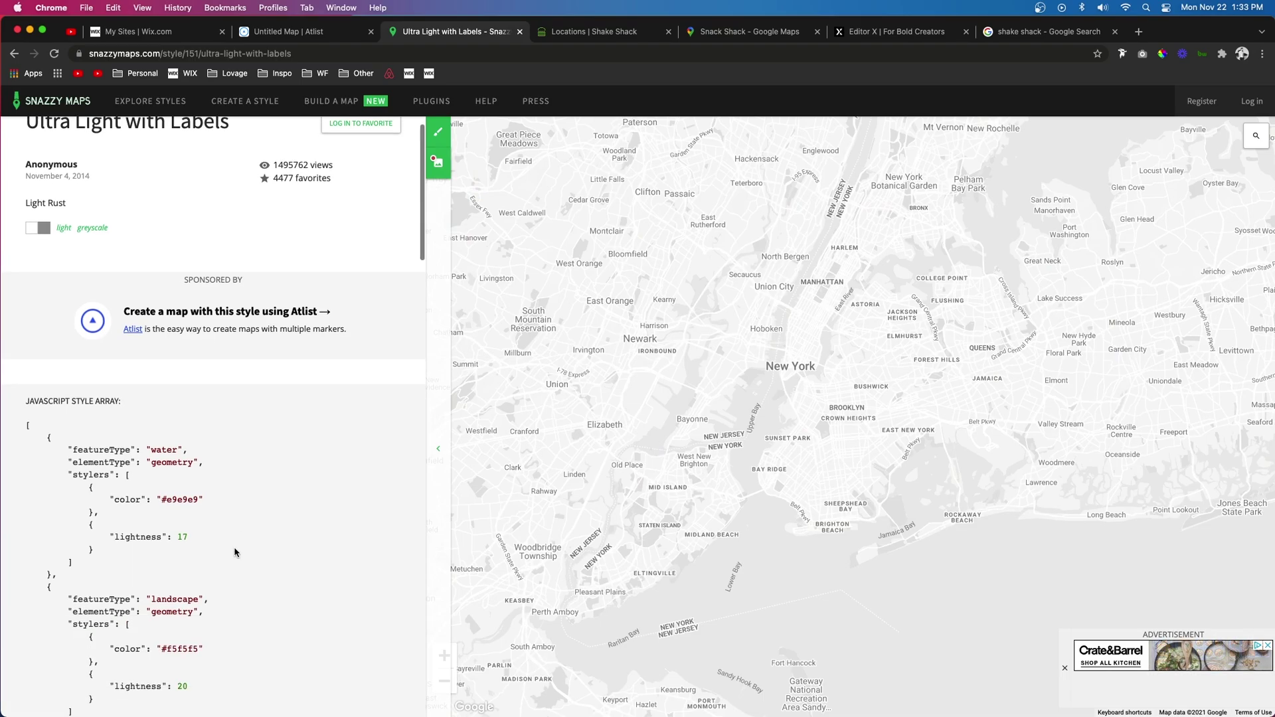
drag(35, 631, 33, 291)
key(super+c)
key(super+alt+Left)
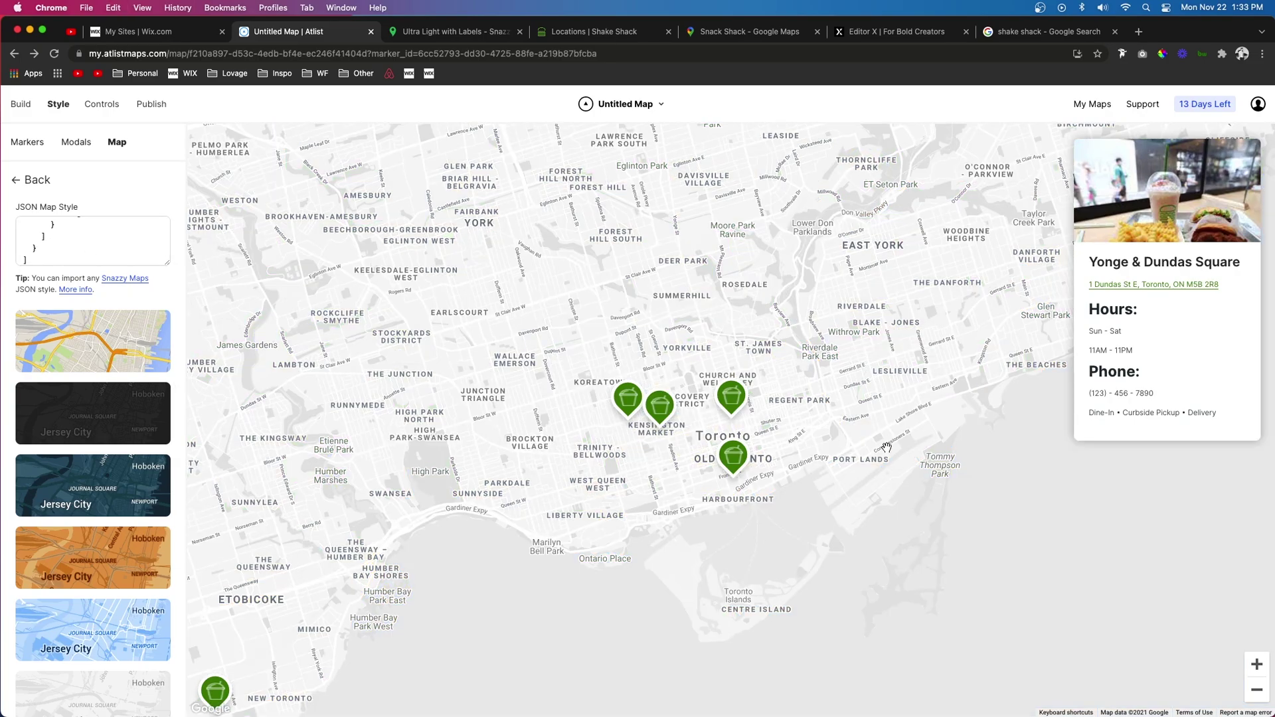
Enable the Current Location control, set info cards to Position Right, and test the location button.
click(101, 109)
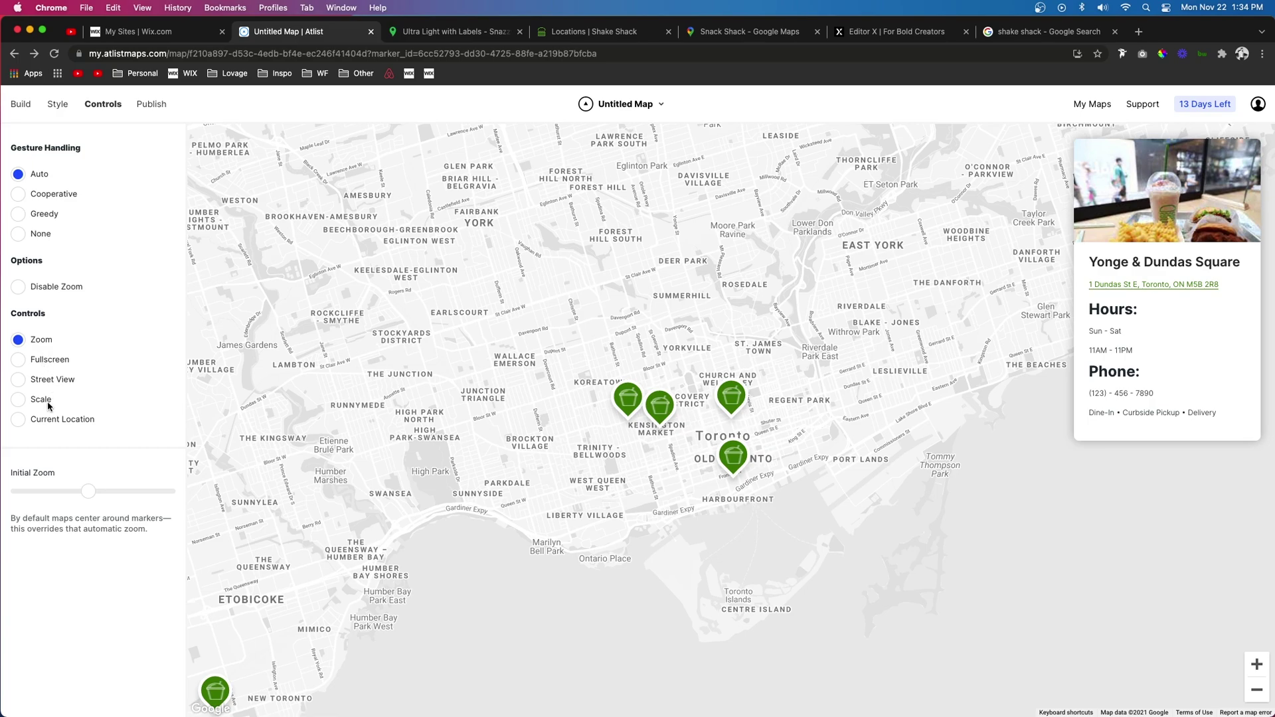
click(19, 419)
click(58, 104)
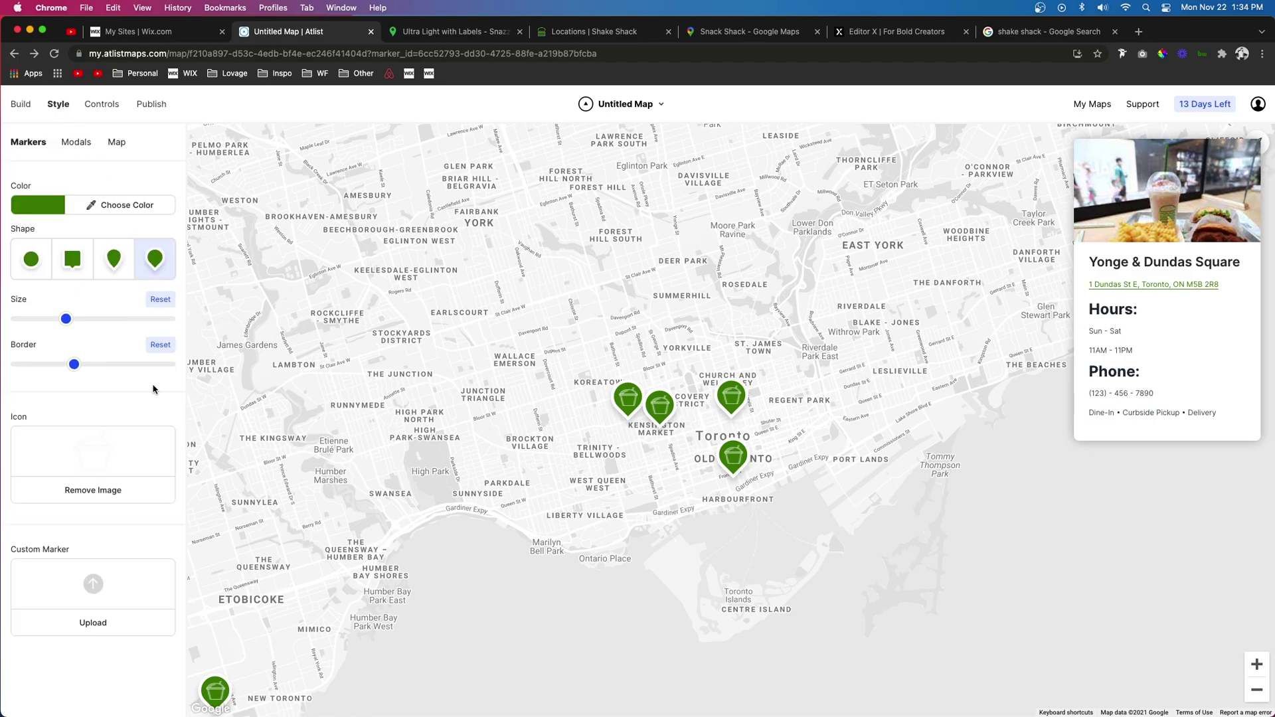
click(77, 143)
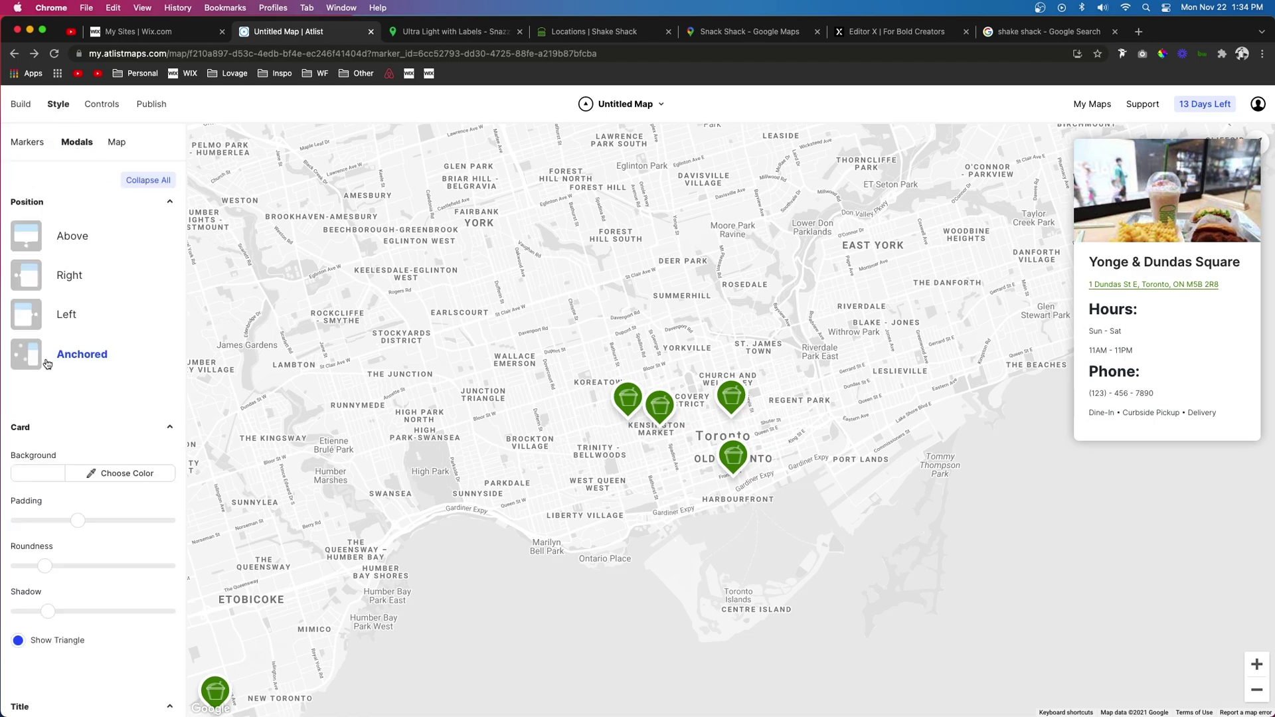
click(73, 280)
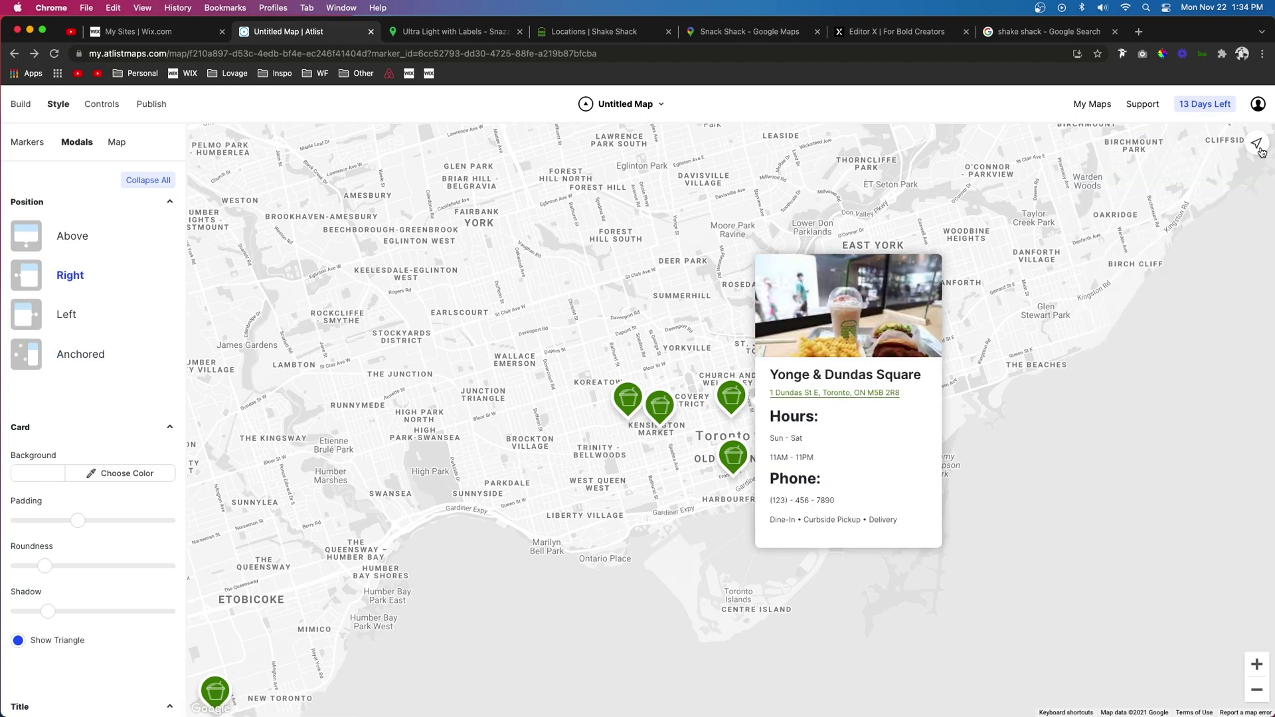
click(105, 106)
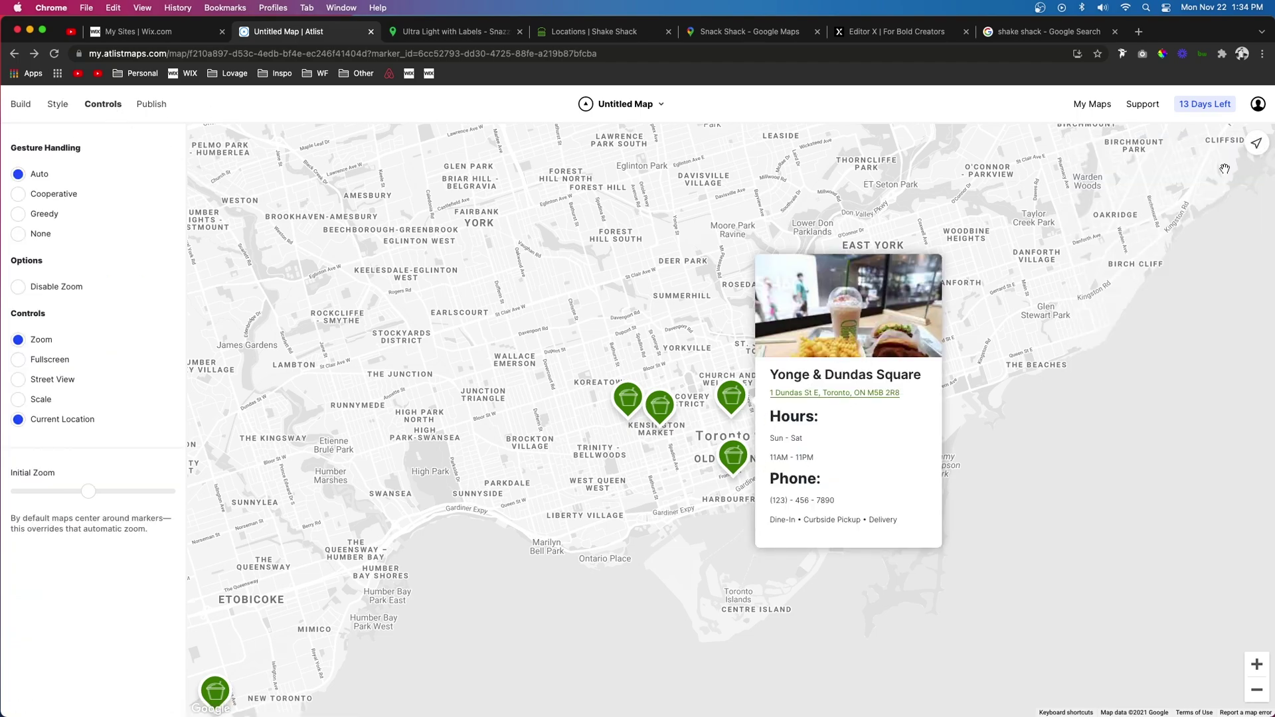
click(1257, 148)
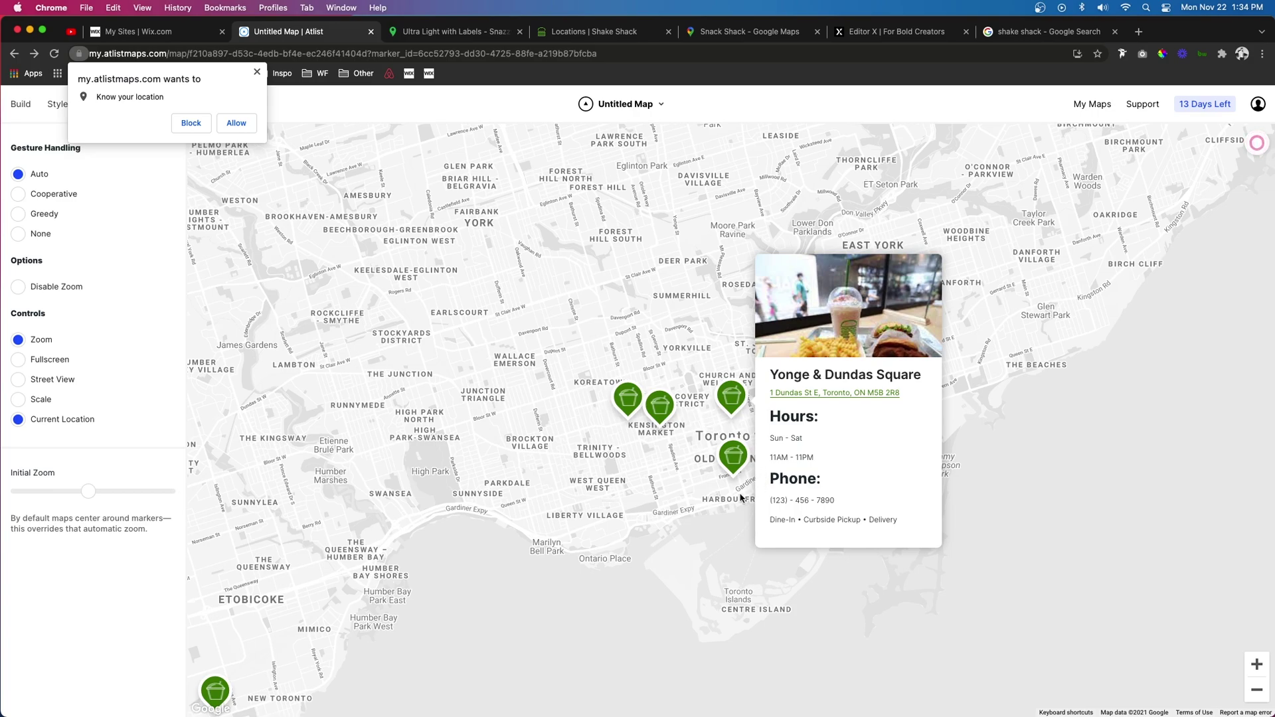
Block the browser's location permission request.
click(190, 123)
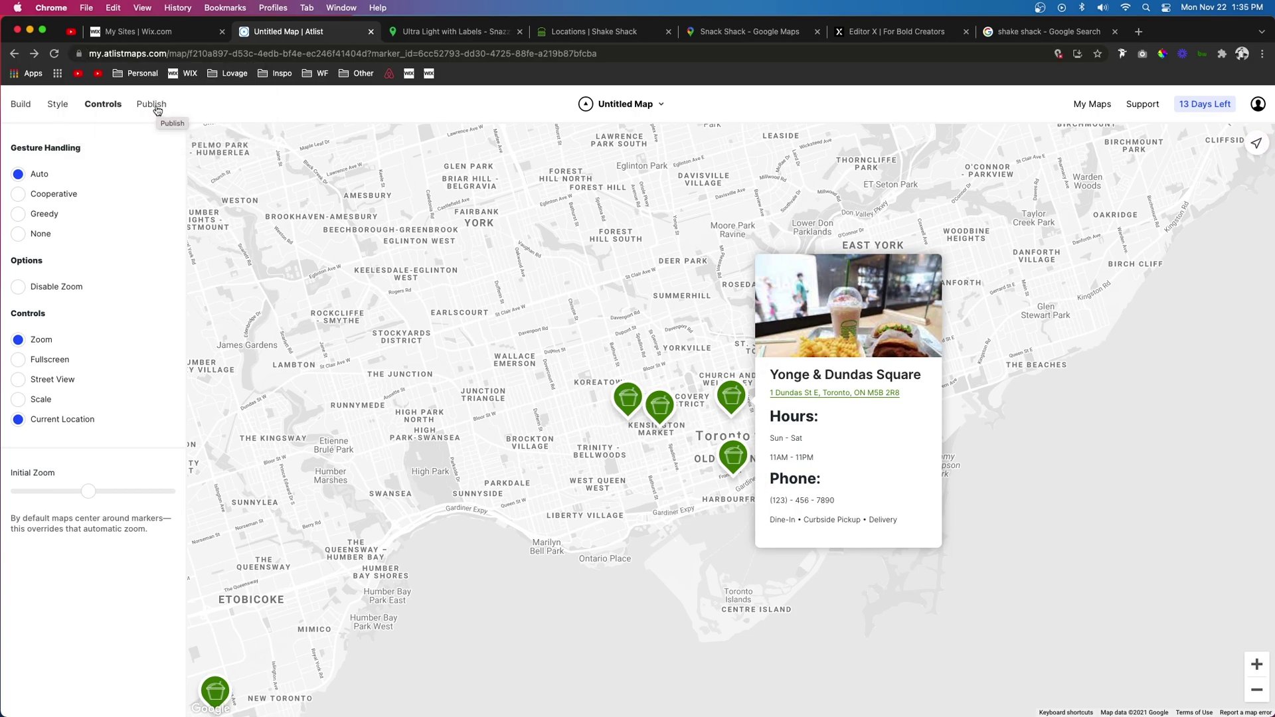
In Publish, turn on the Sidebar visibility option and select the map's embed code.
click(152, 105)
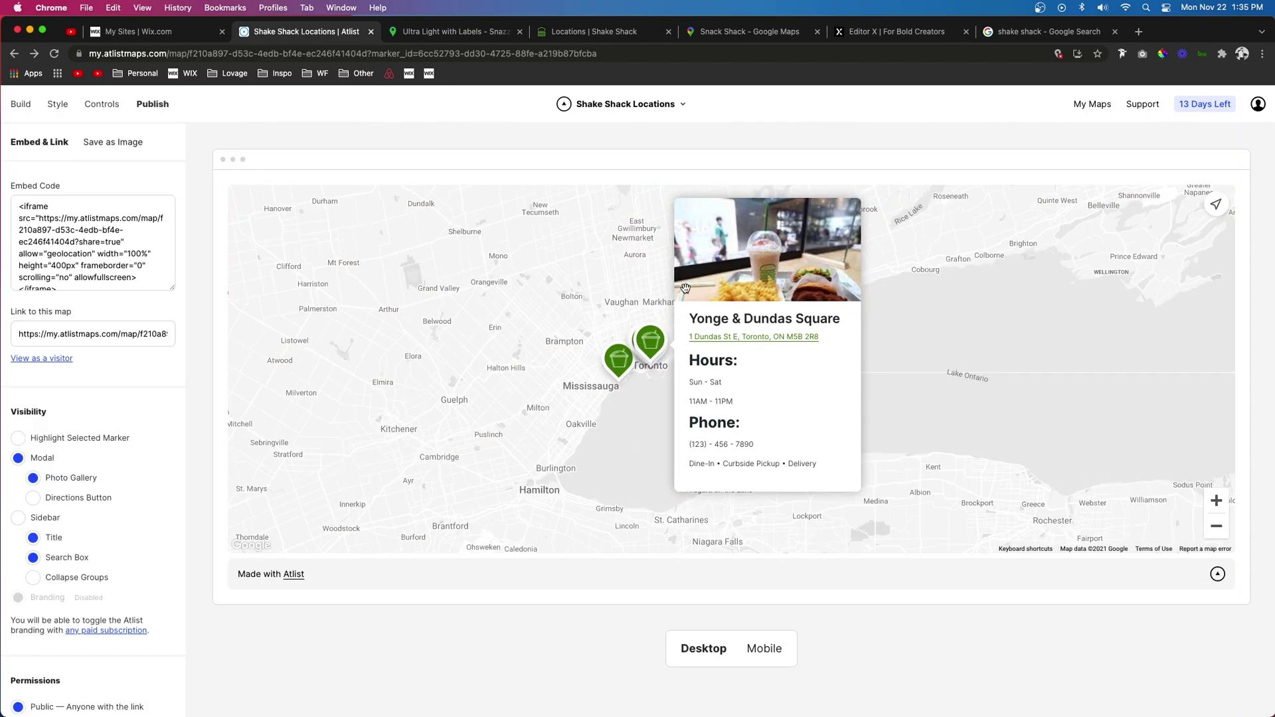
drag(635, 390, 686, 384)
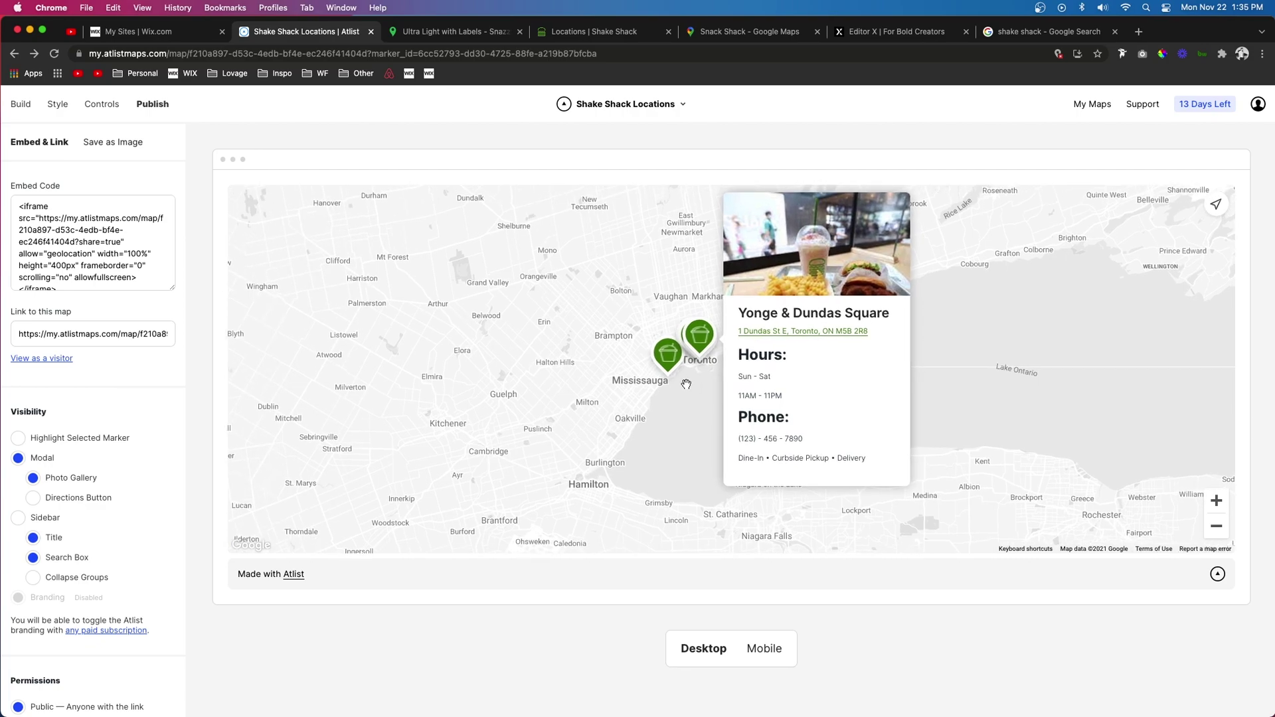
click(18, 519)
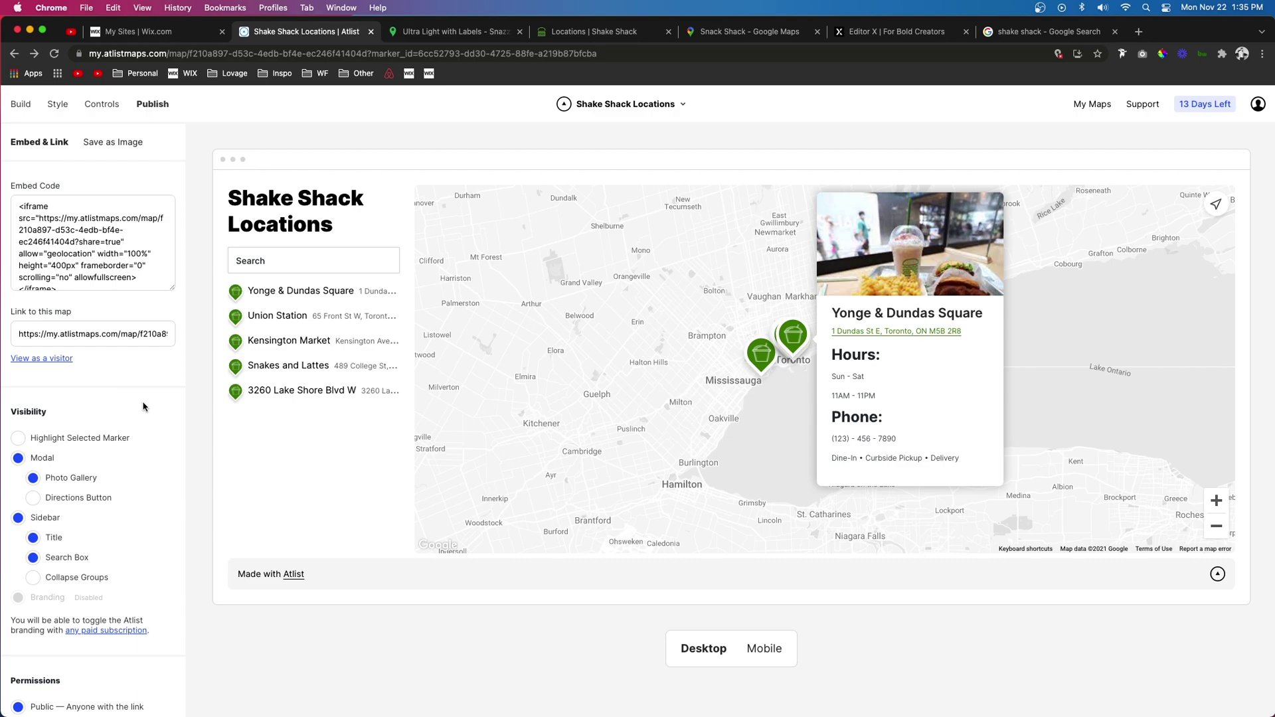
click(101, 274)
key(cmd+c)
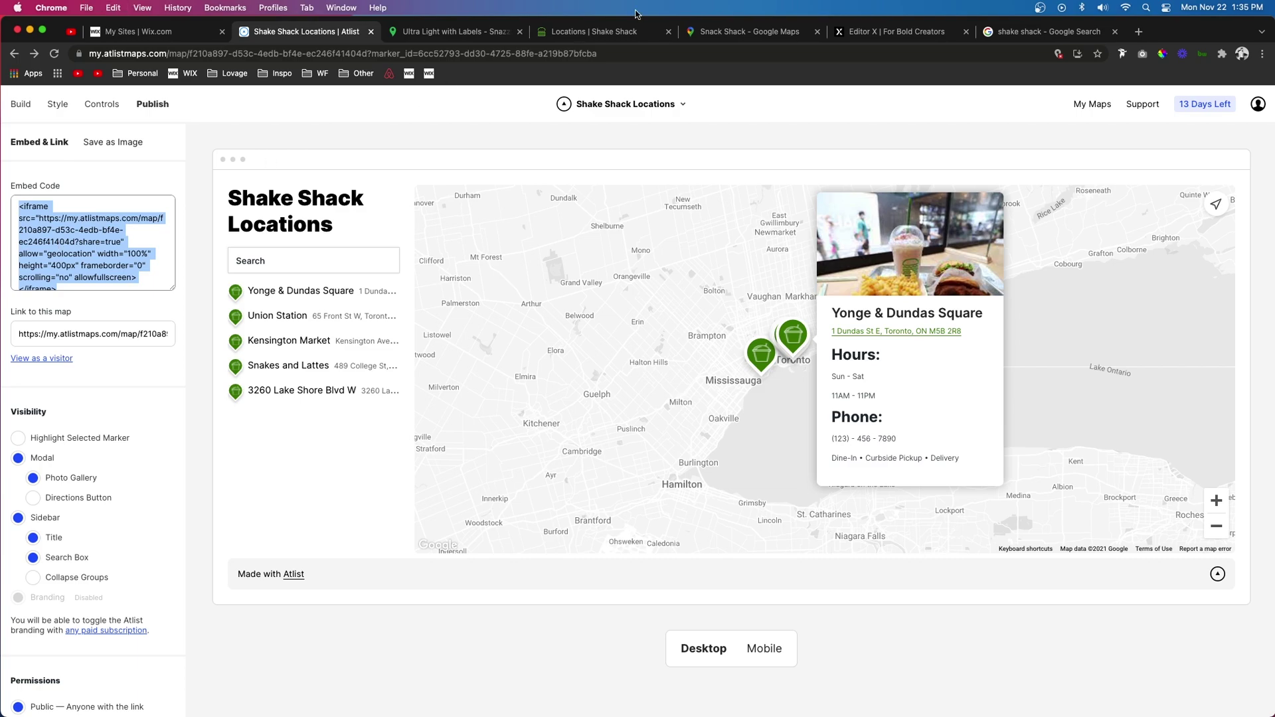
key(super+7)
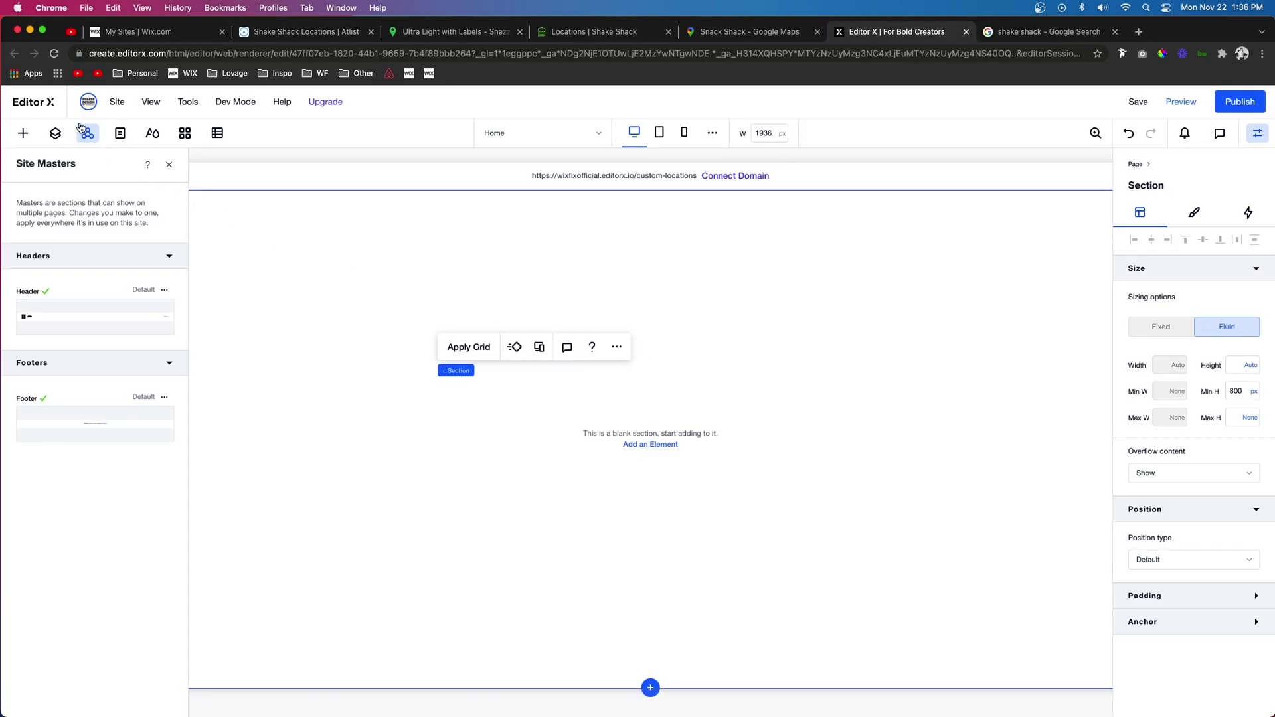
Add an iFrame element to the section and paste in the Atlist embed code.
click(22, 133)
drag(219, 456, 468, 374)
triple_click(705, 467)
key(cmd+v)
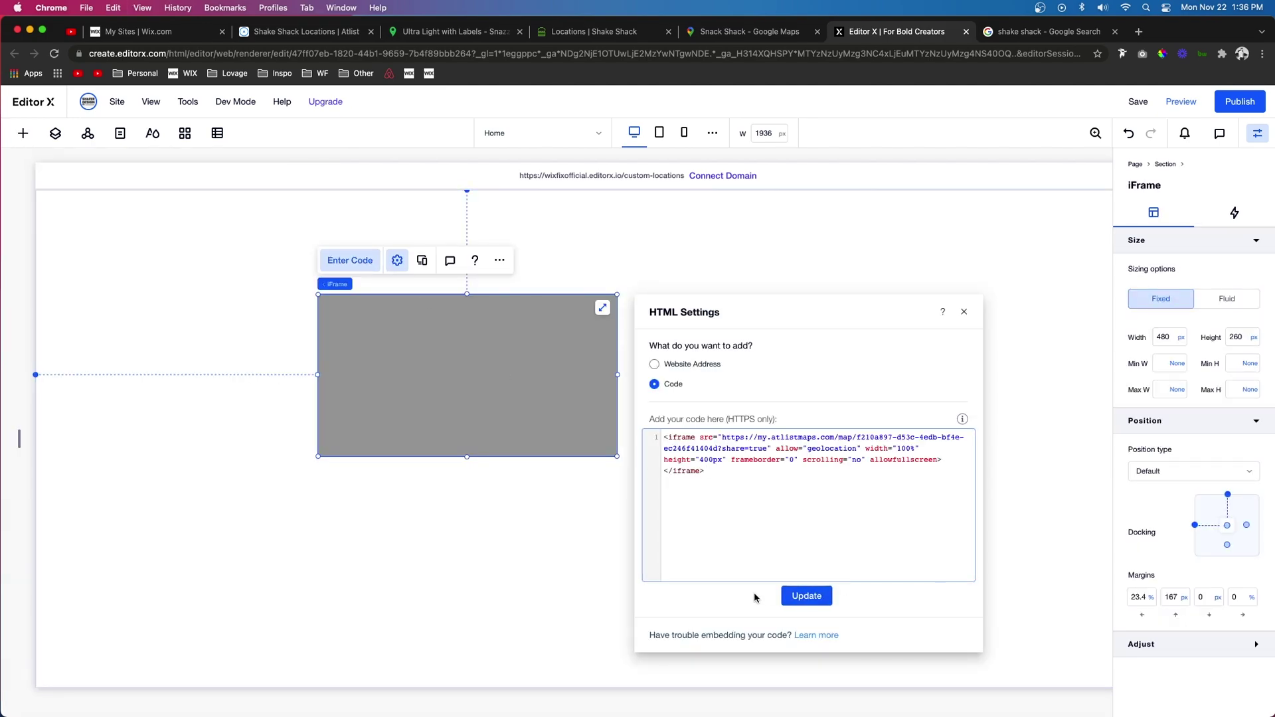
click(801, 598)
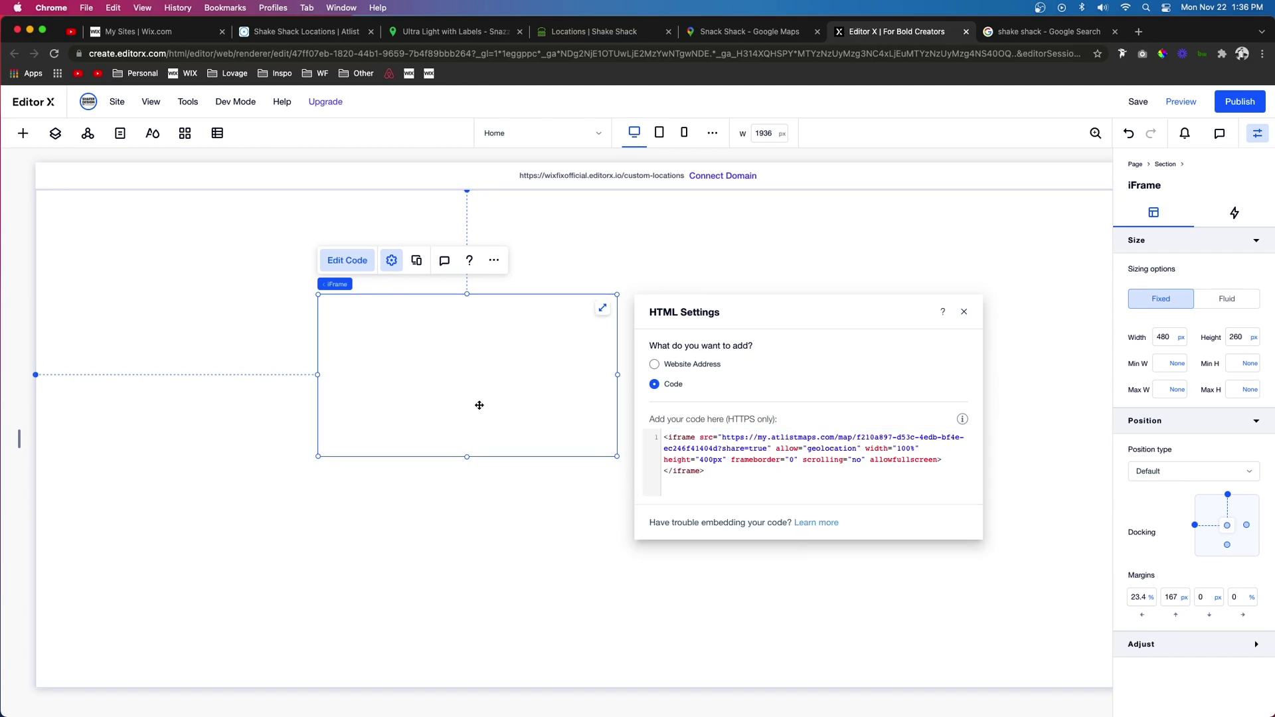
Enlarge the iframe to fill the section and move it up and left.
drag(616, 455, 1074, 703)
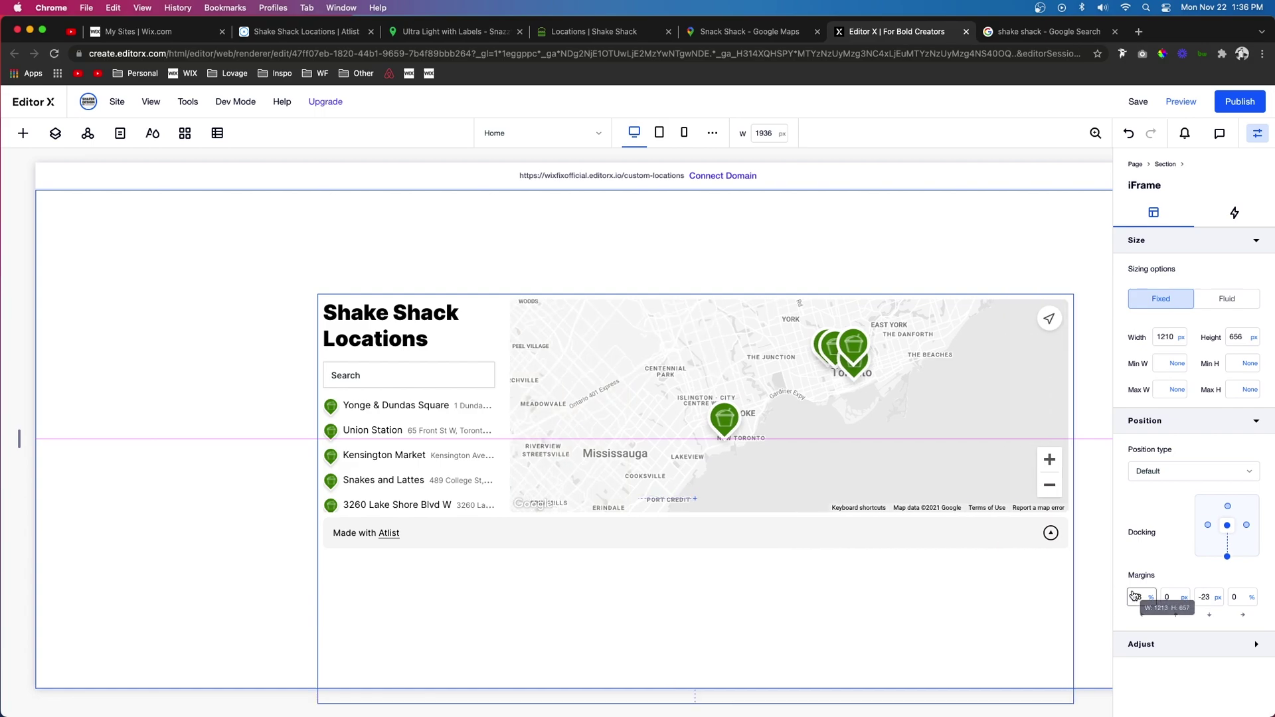
double_click(885, 315)
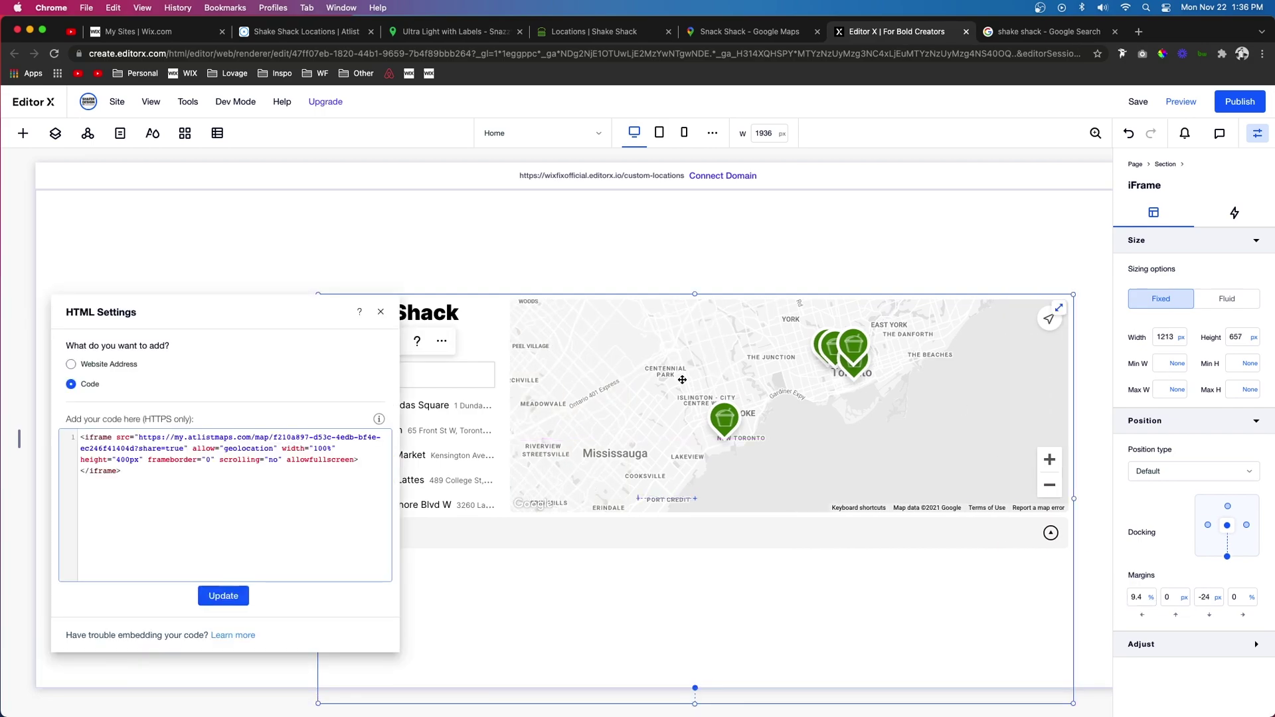
drag(556, 302, 530, 229)
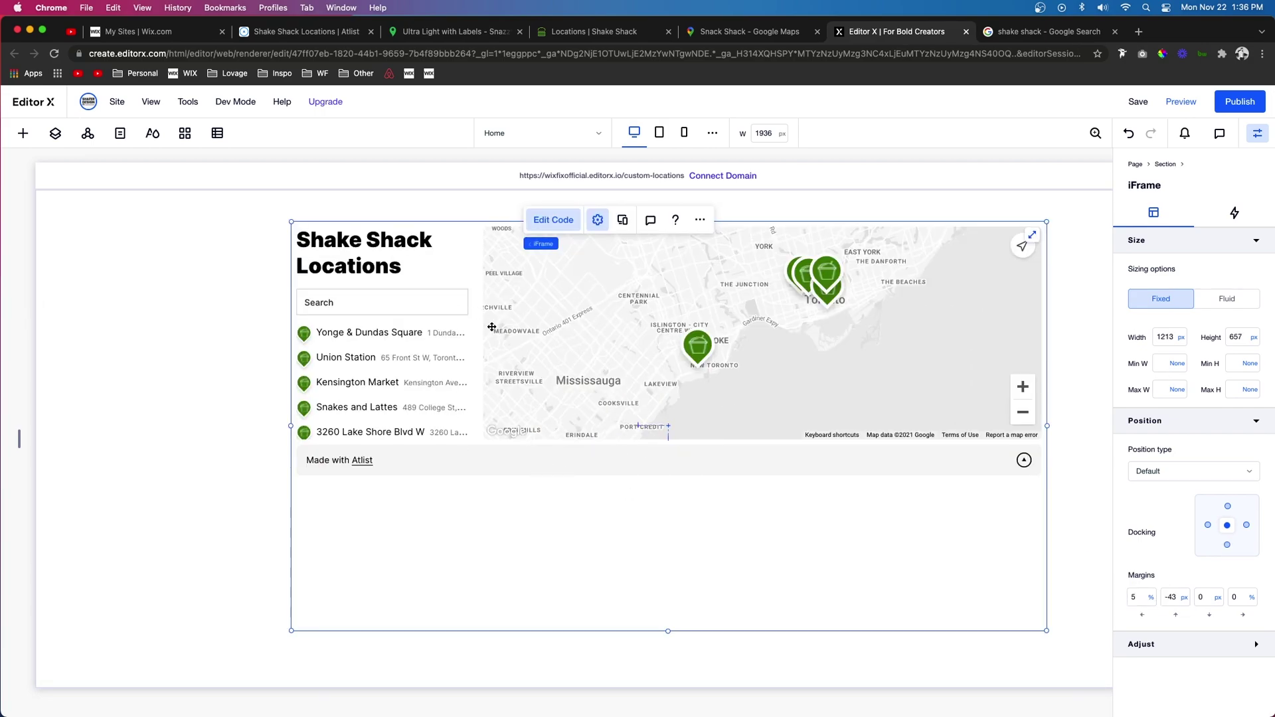
Change the iframe's embed code height to 600px.
click(555, 226)
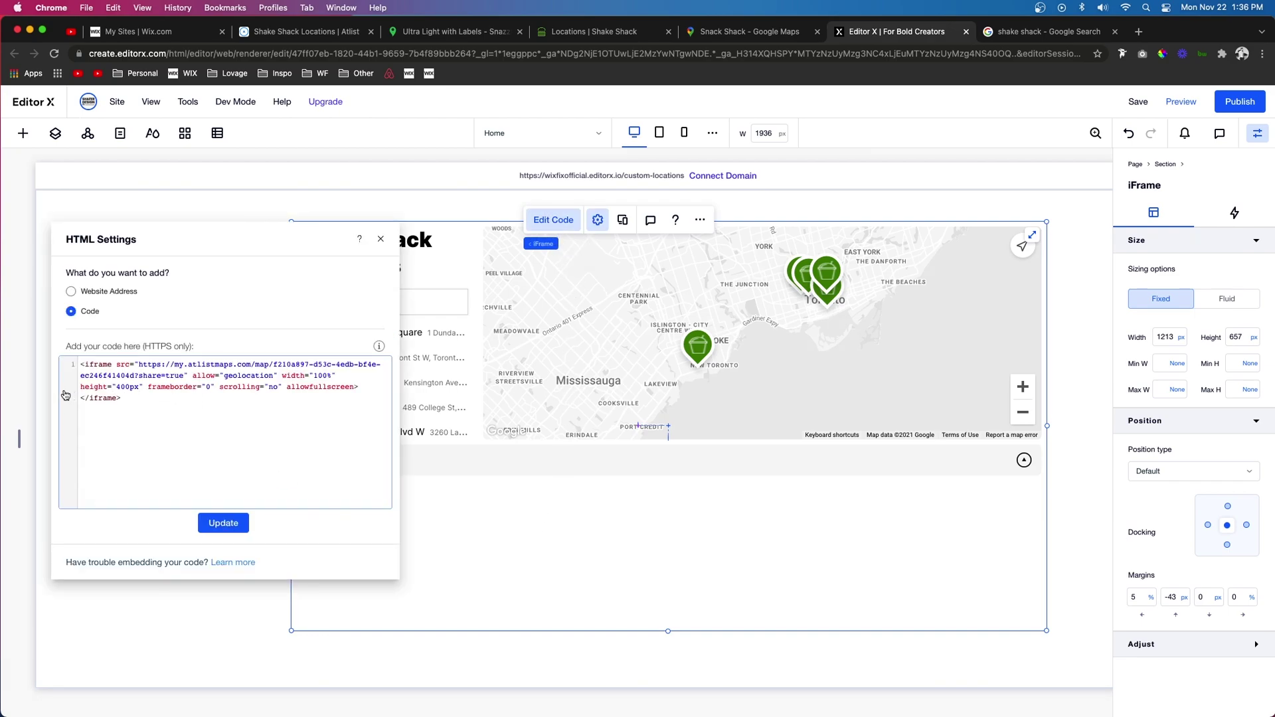
click(120, 389)
key(BackSpace)
text(6)
click(223, 523)
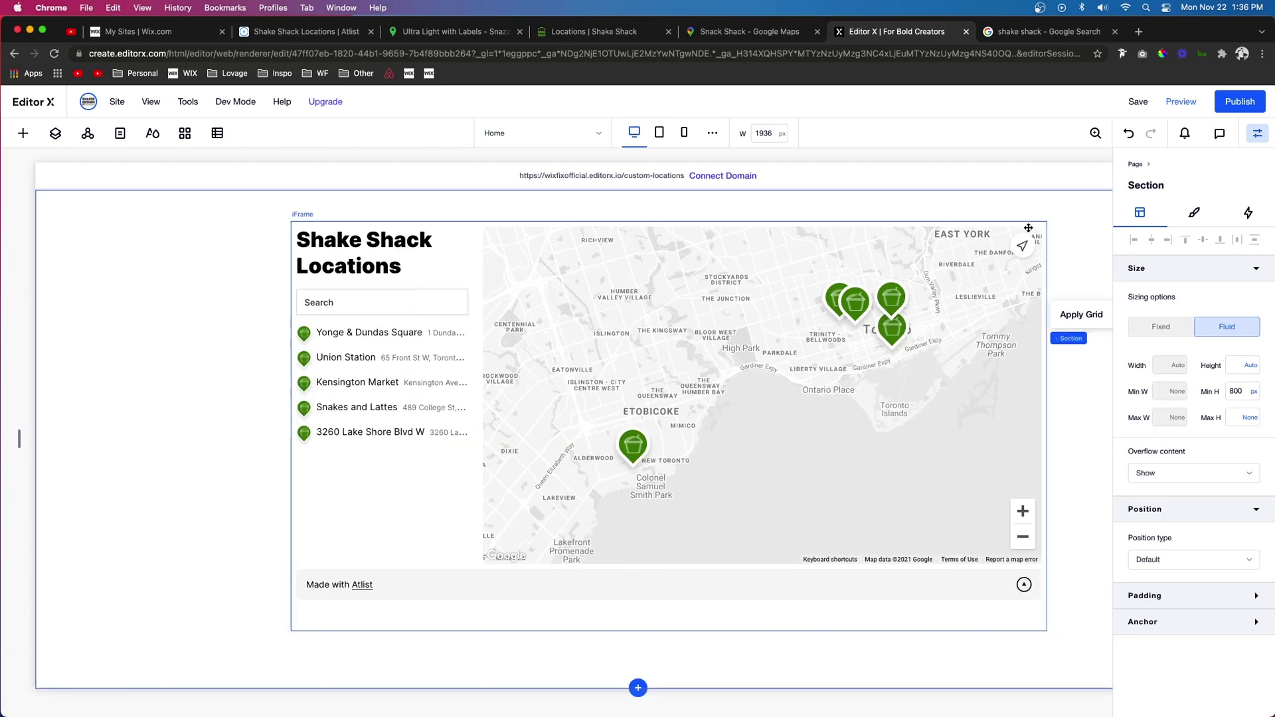
click(764, 352)
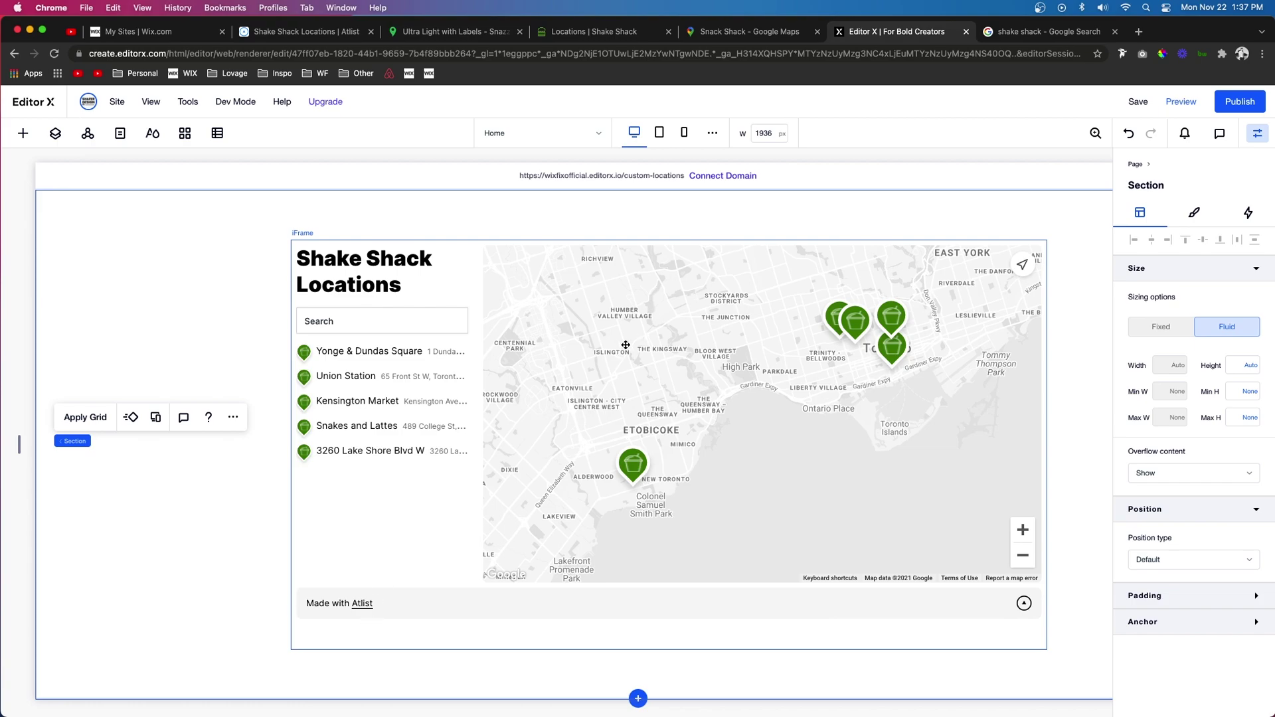
click(819, 357)
Preview the page and open the Yonge & Dundas Square card on the embedded map.
key(super+p)
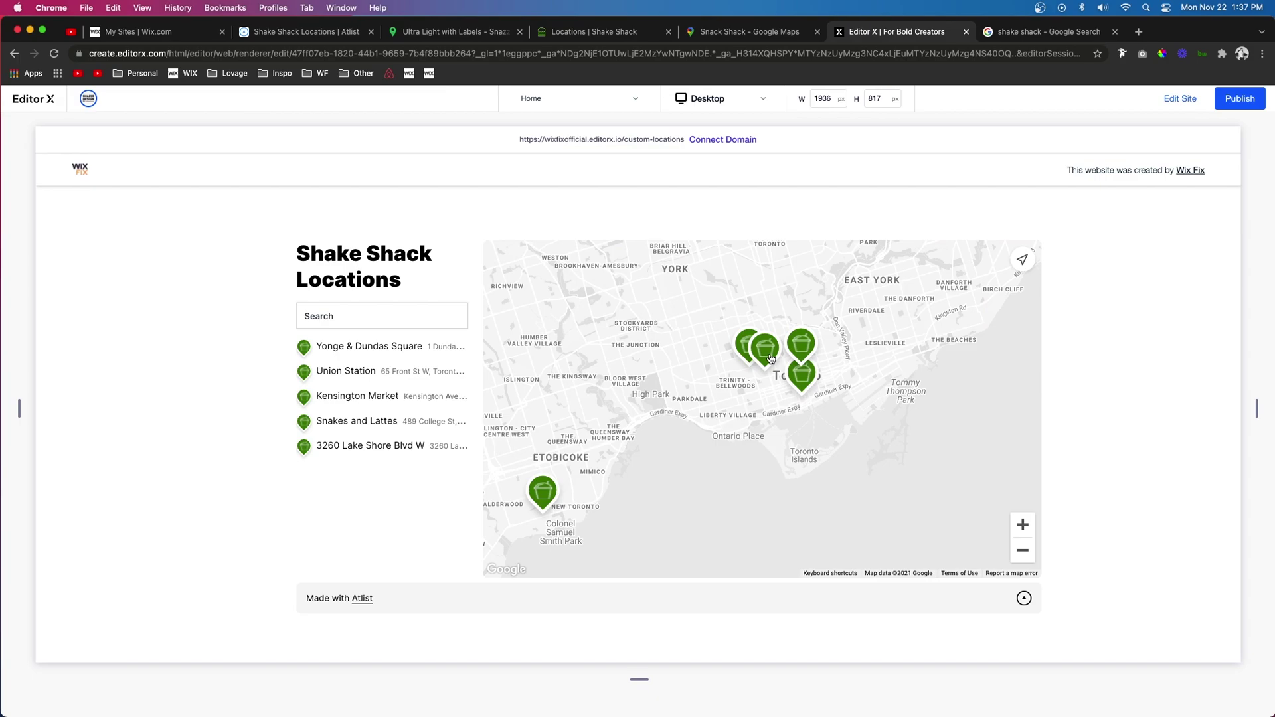
scroll(770, 360, down, 3)
click(770, 359)
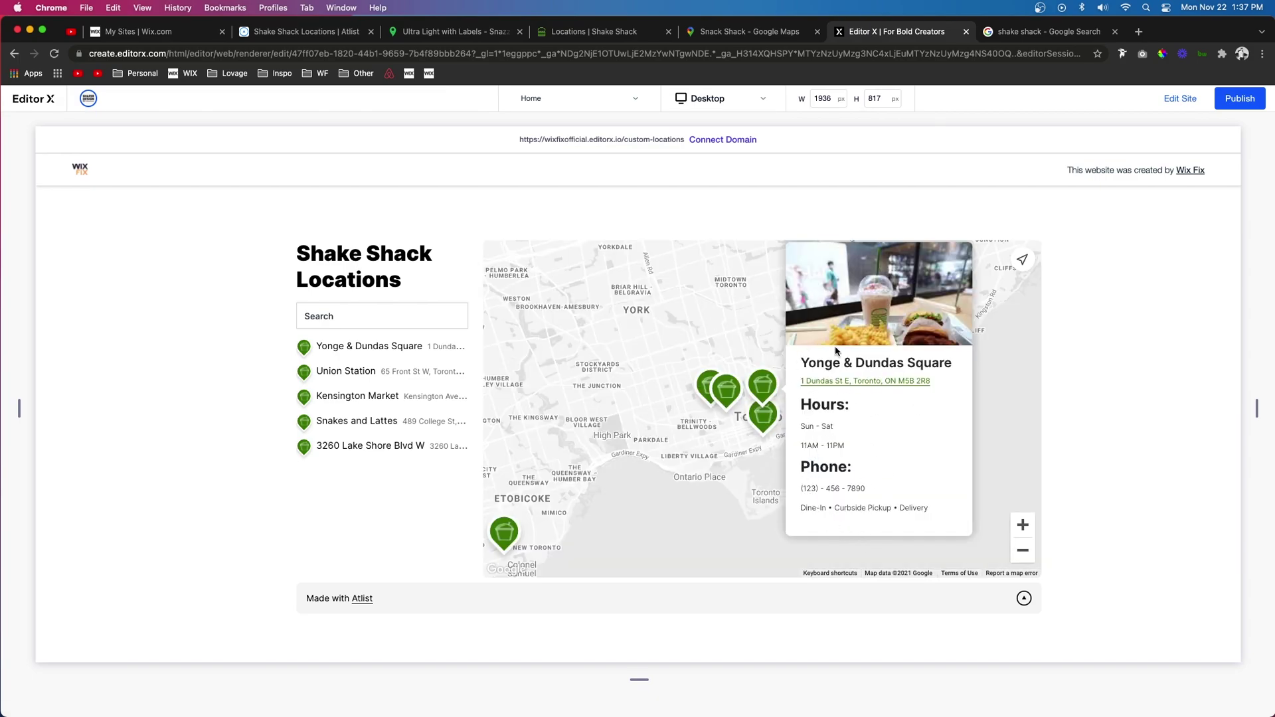
key(super+3)
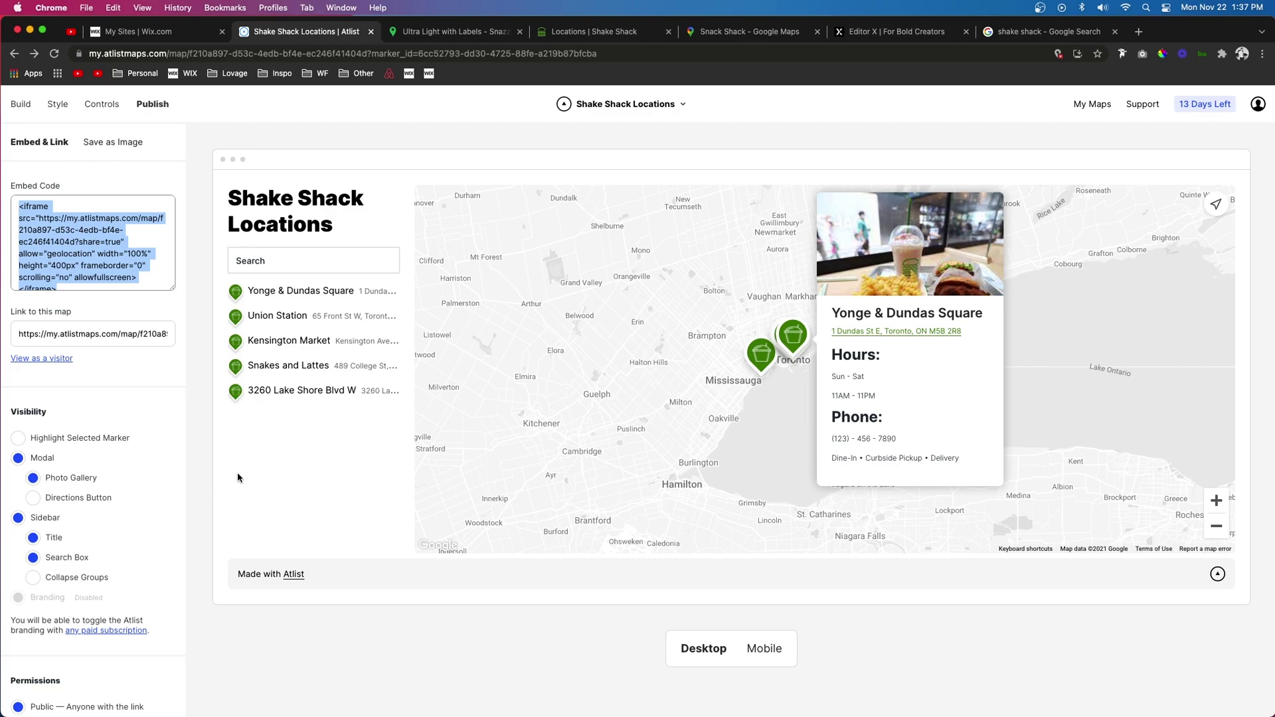
Add a Get Directions button to the info card and copy the updated embed code.
click(32, 502)
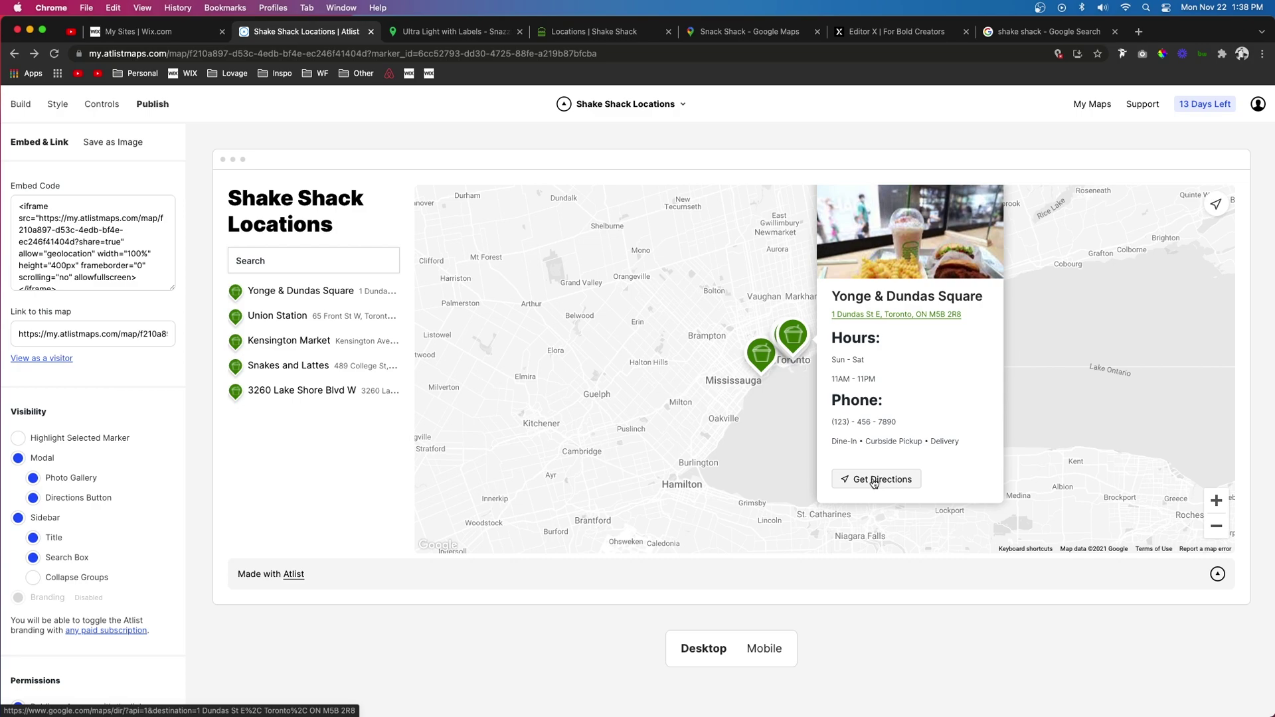
click(85, 255)
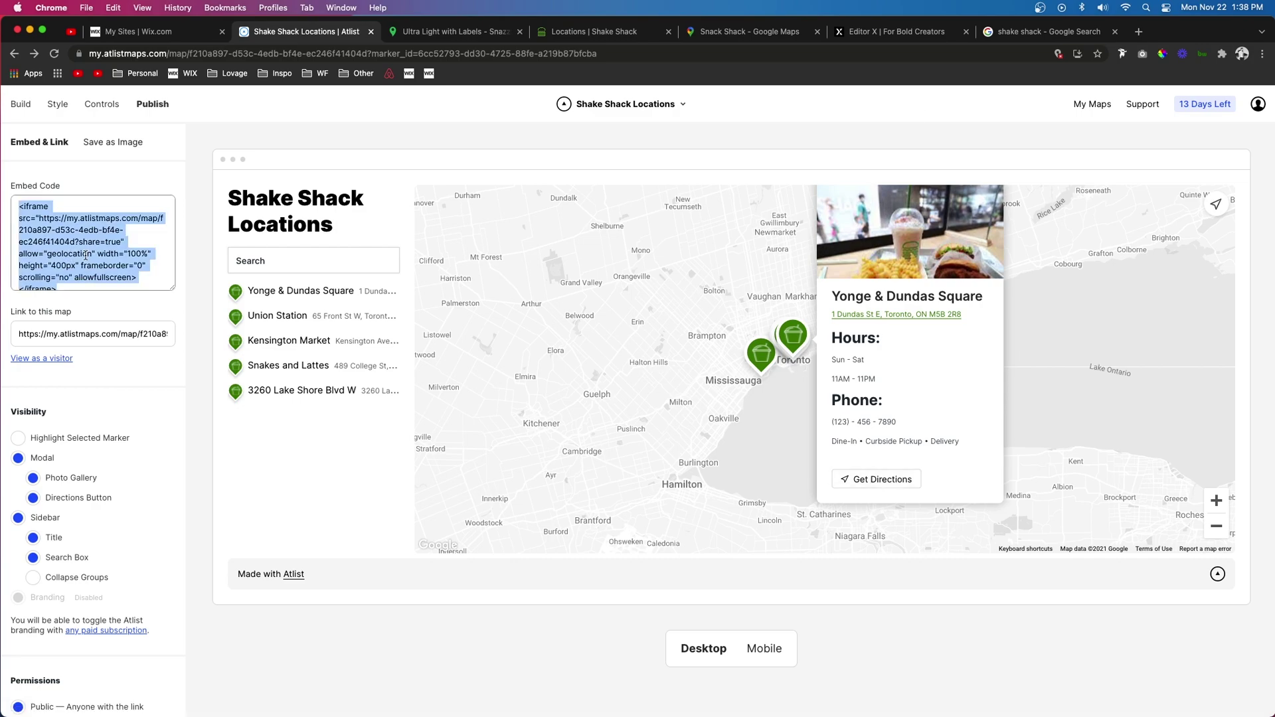
key(super+c)
key(super+6)
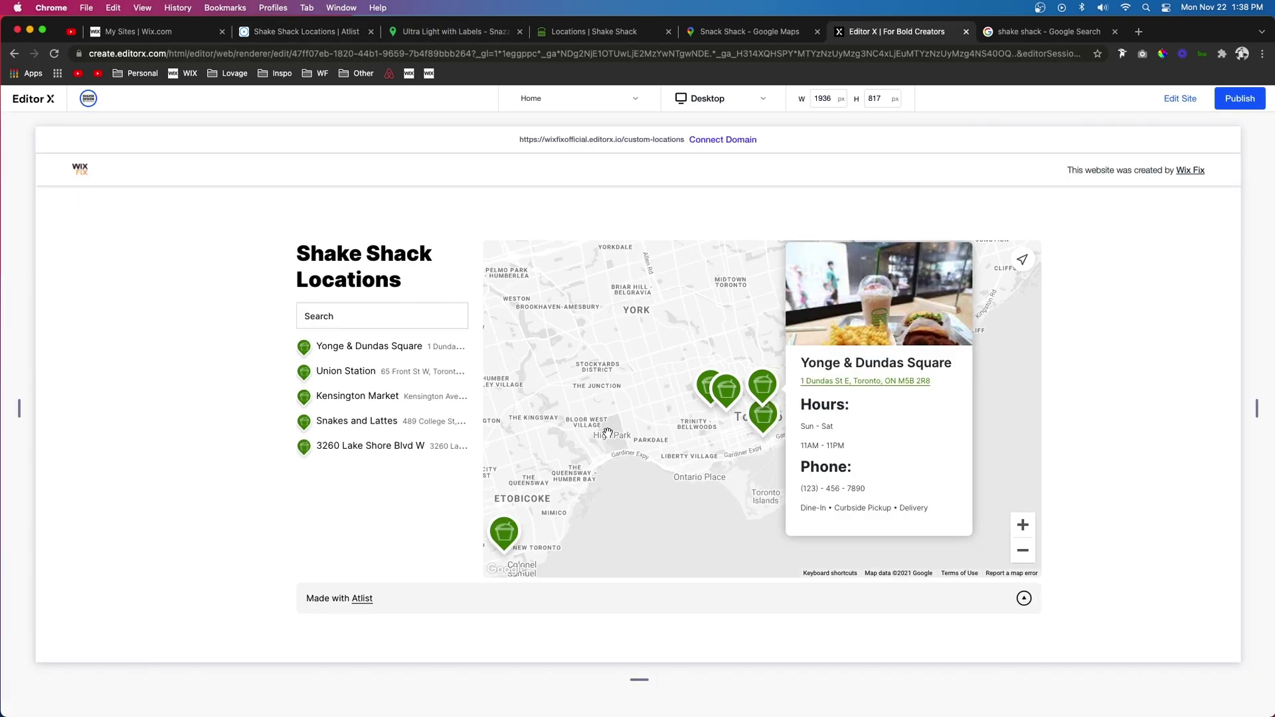
Paste the updated map code into the iframe at 600px height and preview the Yonge & Dundas Square card.
click(632, 428)
key(Escape)
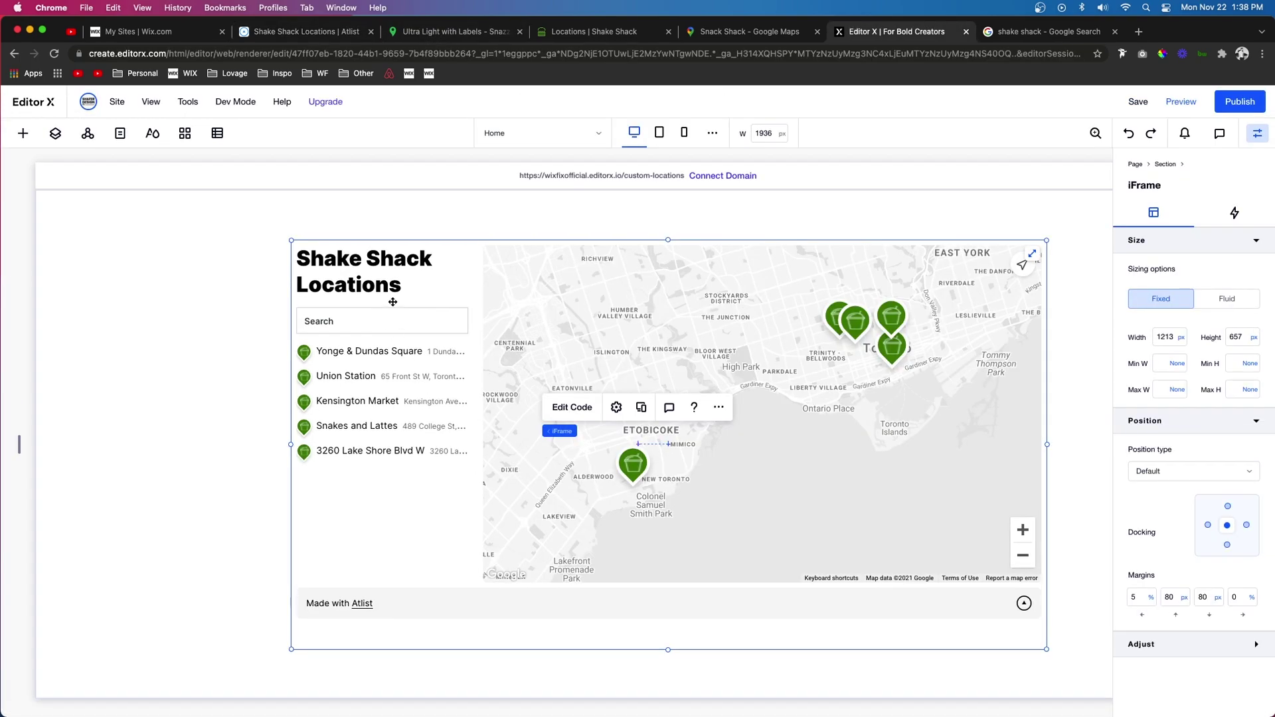
click(565, 411)
key(super+v)
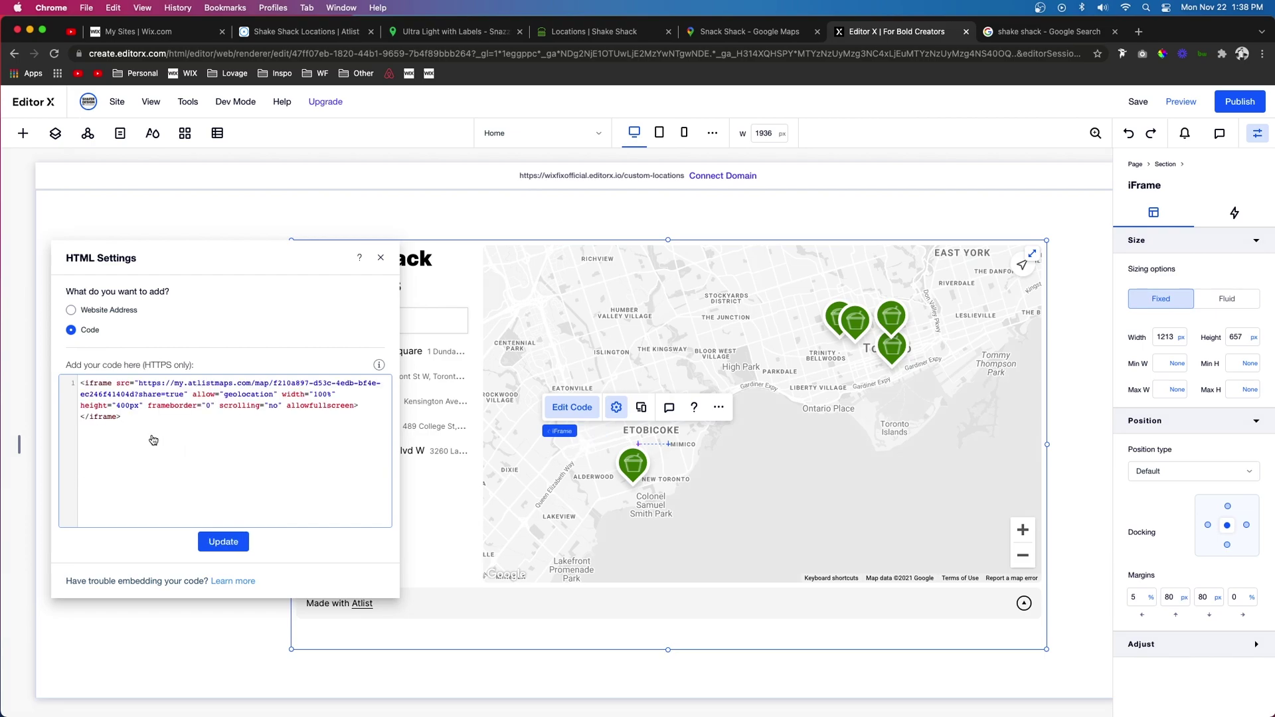
key(BackSpace)
text(6)
key(super+p)
click(894, 315)
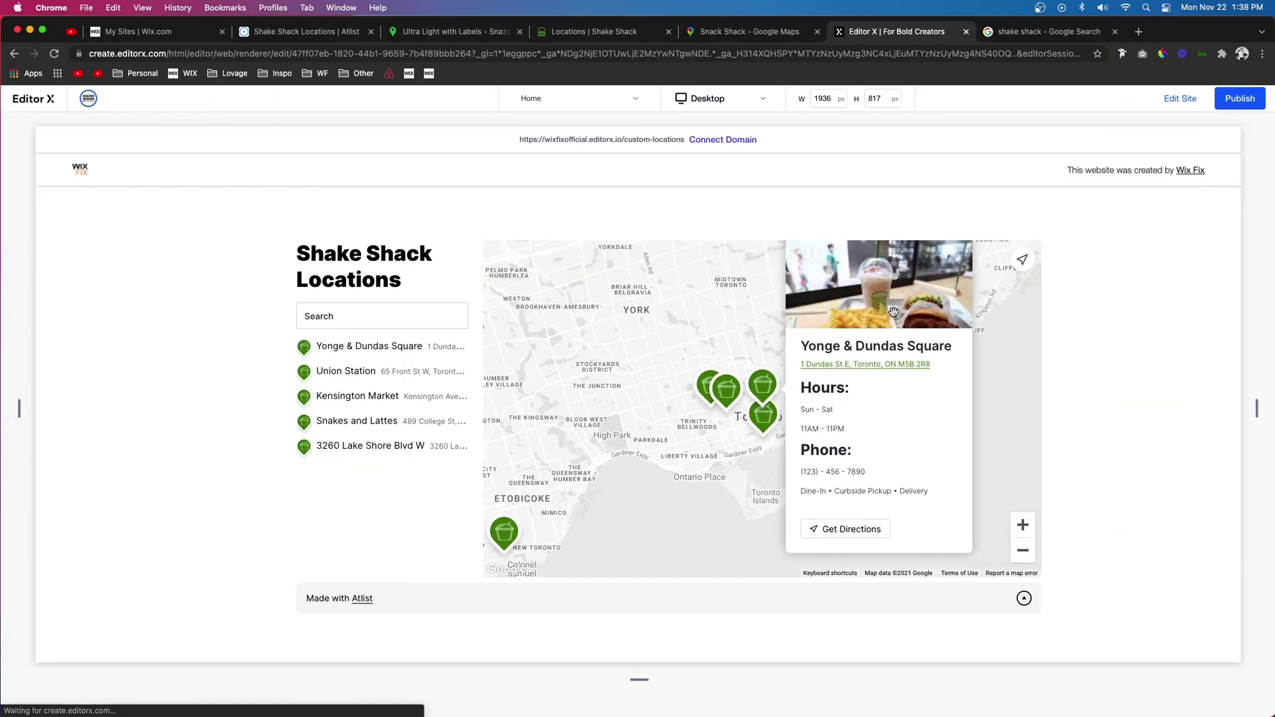